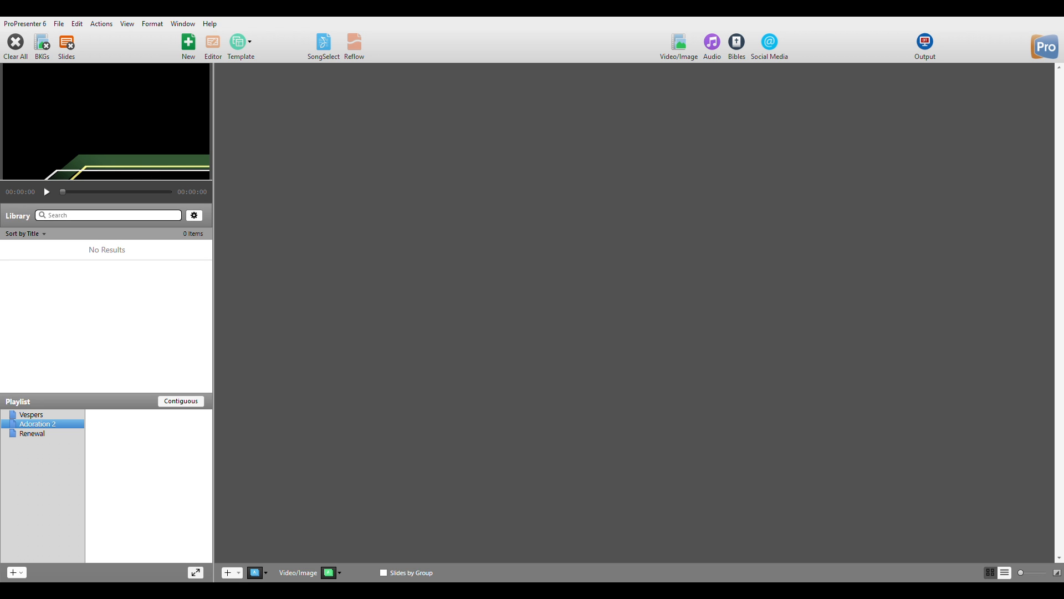
Switch to the Renewal playlist, then back to Adoration 2.
left_click(32, 433)
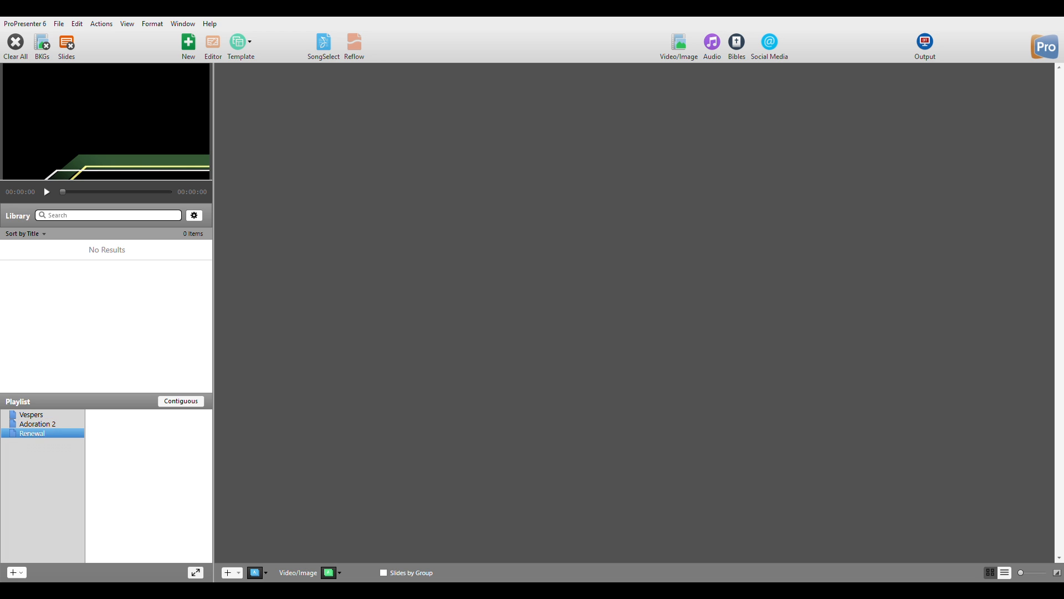
left_click(38, 425)
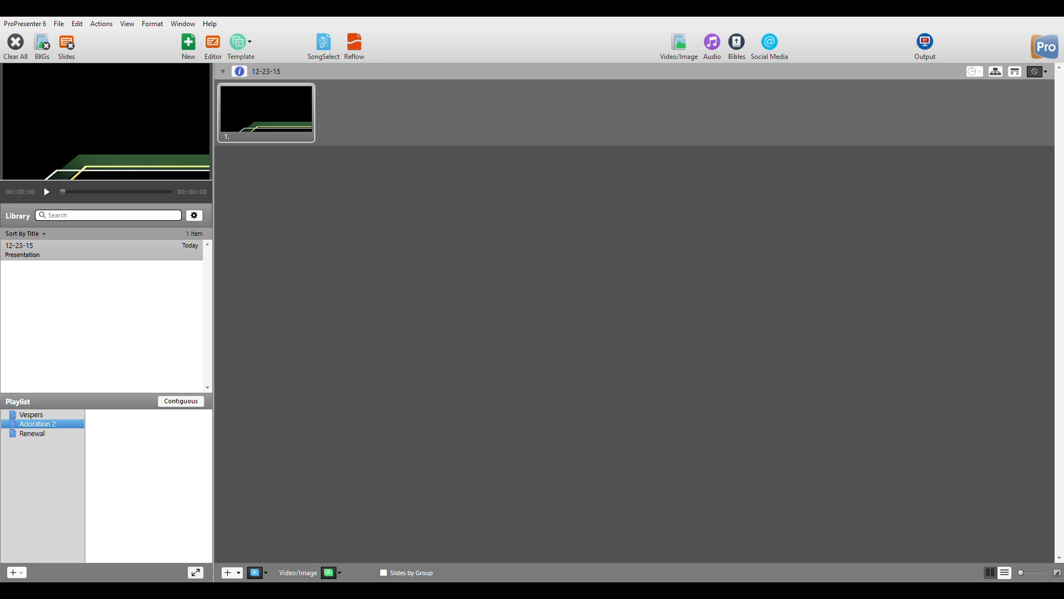
Drag 12-23-15 into the Adoration 2 playlist, select its entry and clear all output.
left_click_drag(22, 249, 130, 448)
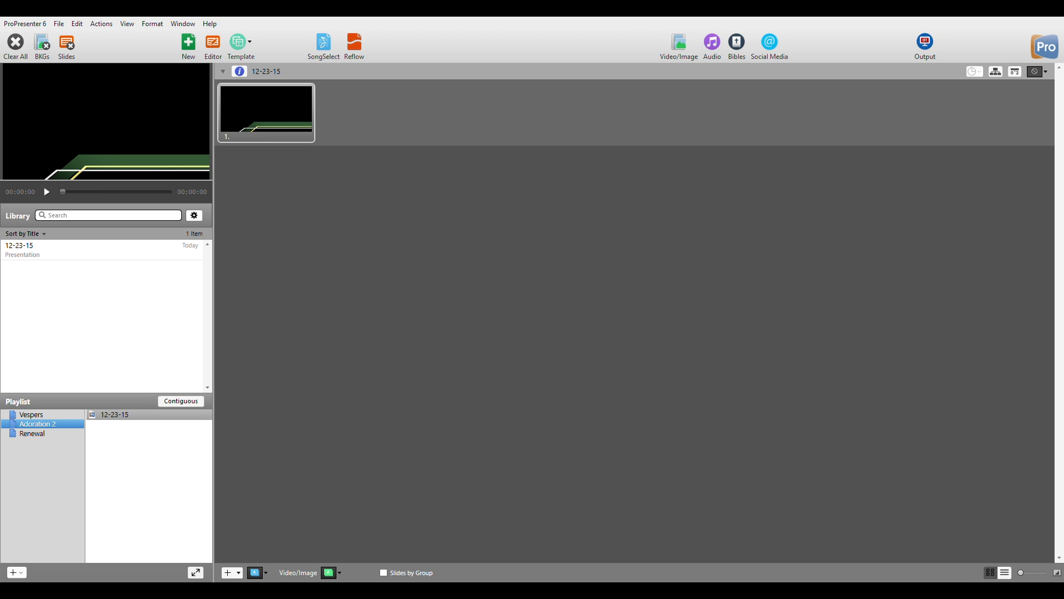
left_click(83, 250)
left_click(115, 415)
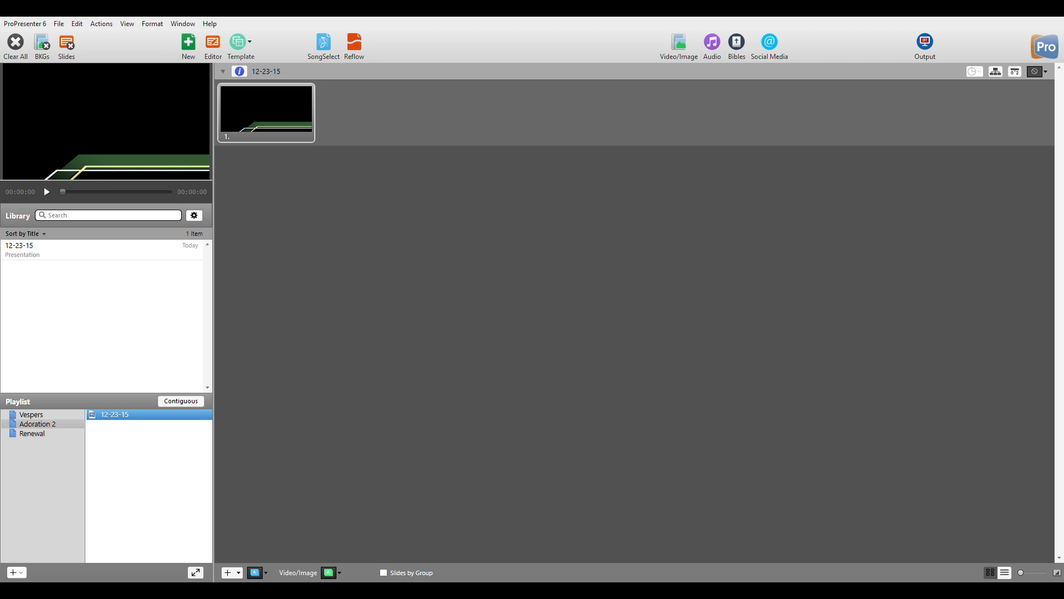
left_click(16, 43)
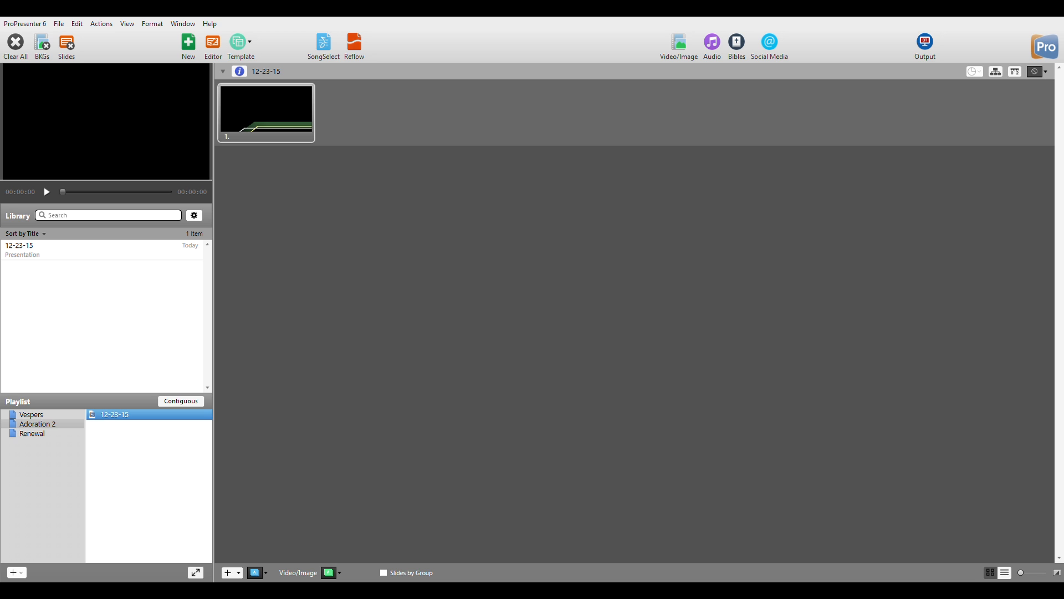
Test slide 1 live, clear it with F1, then open it in the editor.
left_click(266, 113)
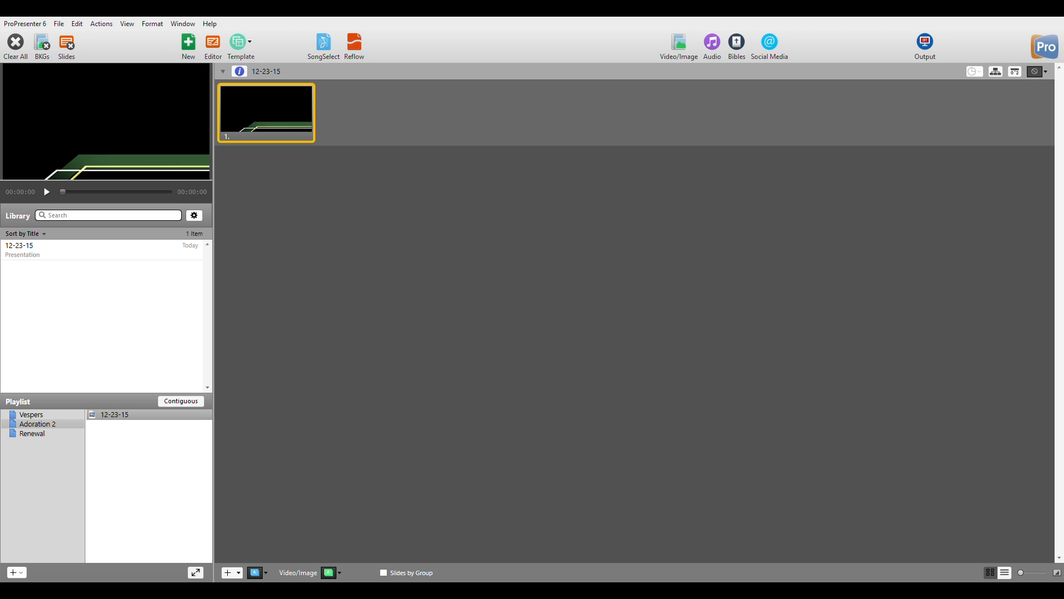
key("F1")
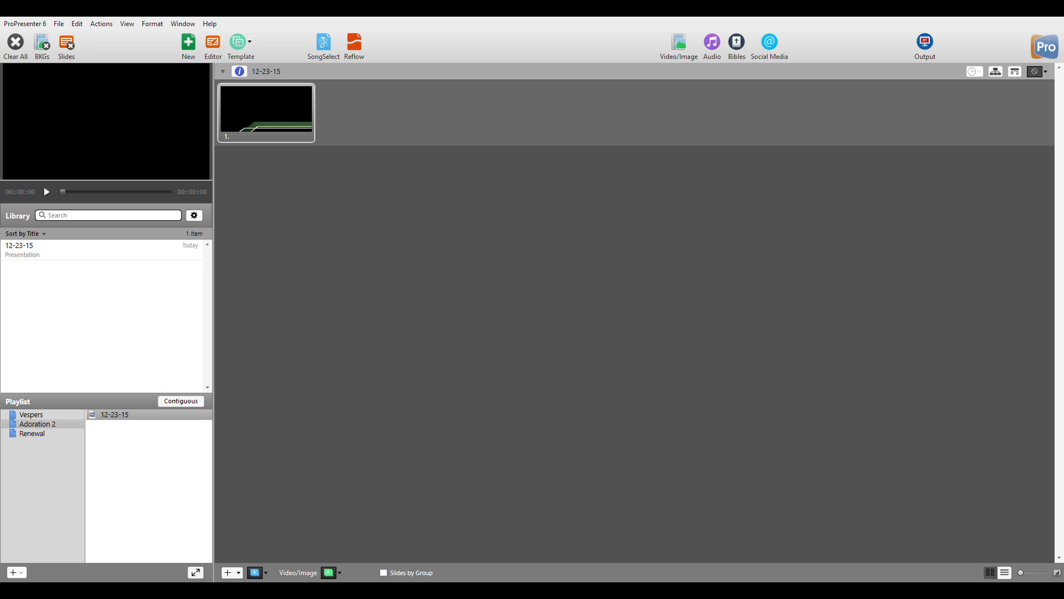
left_click(266, 113)
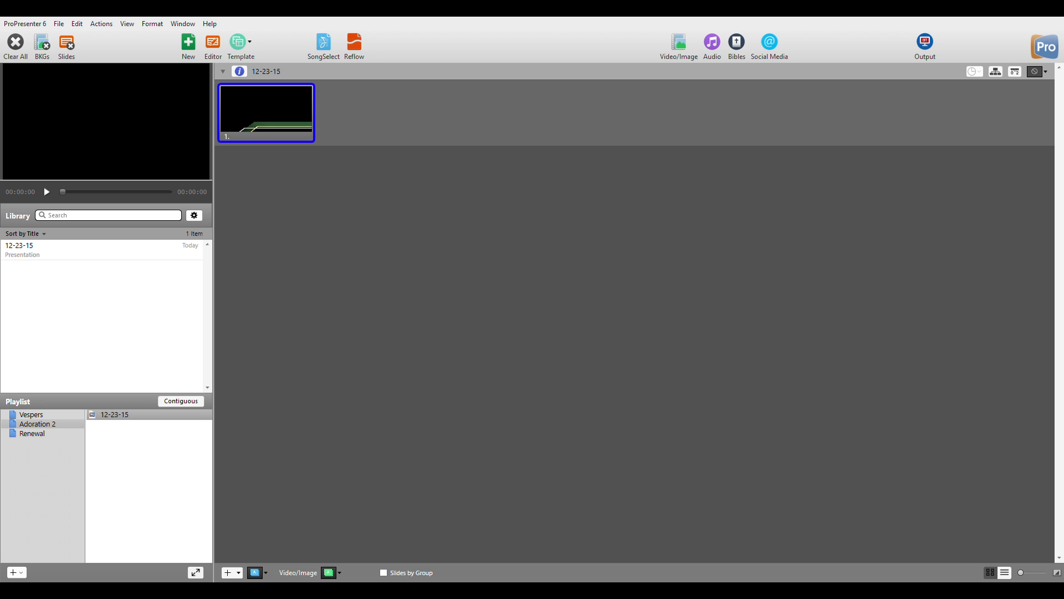
key("ctrl+e")
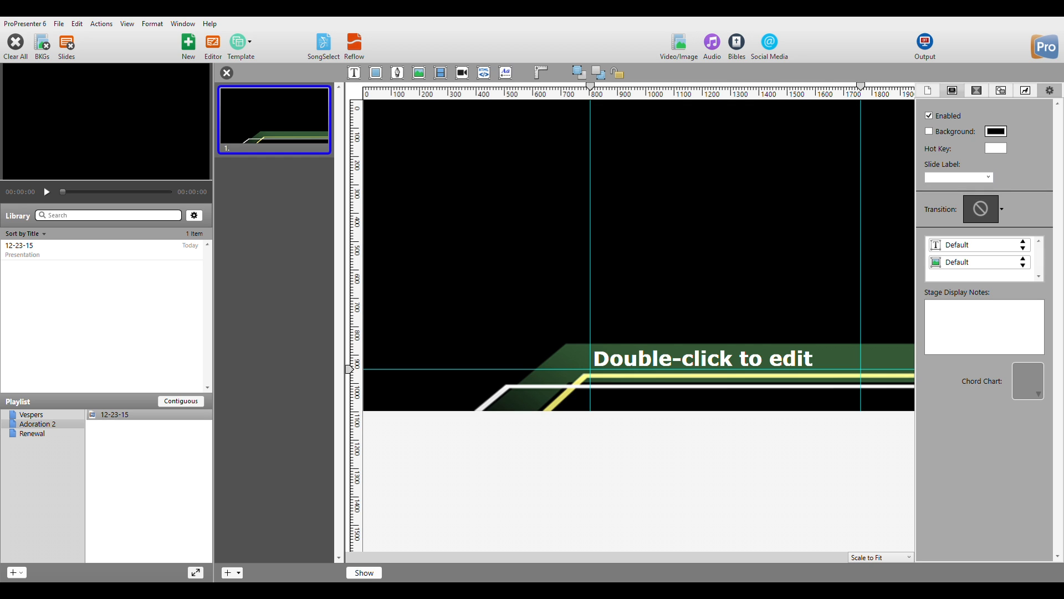
Replace the placeholder text with the person's full name, correcting the trailing typo.
left_click(726, 359)
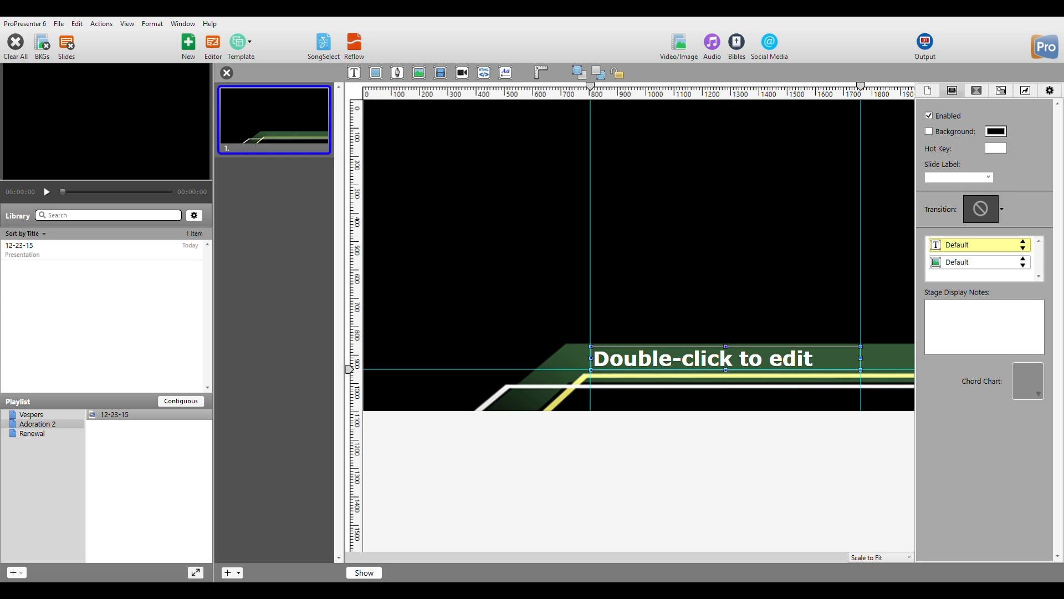
double_click(726, 358)
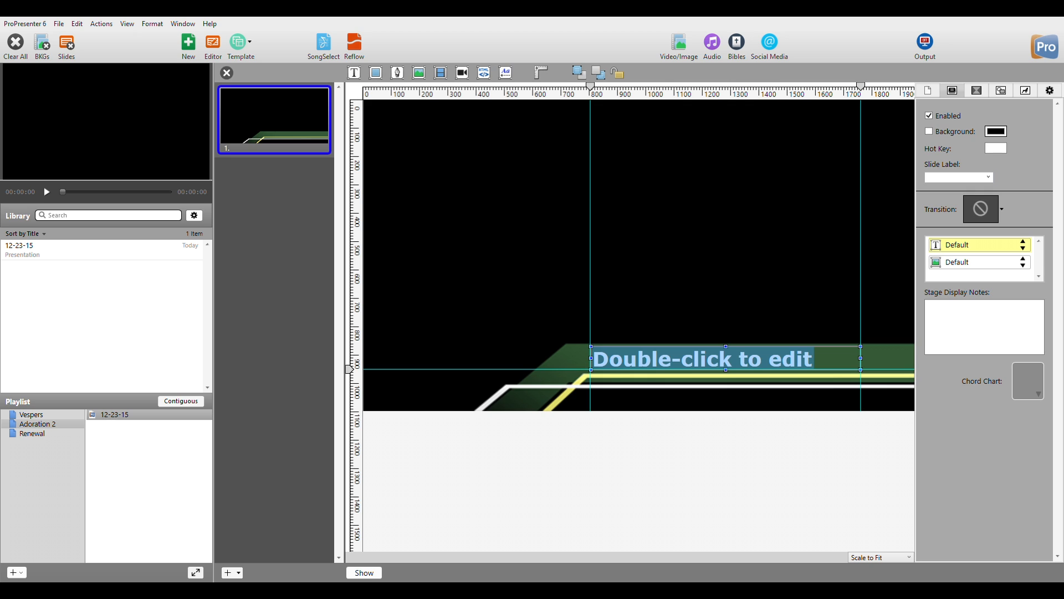
left_click(650, 358)
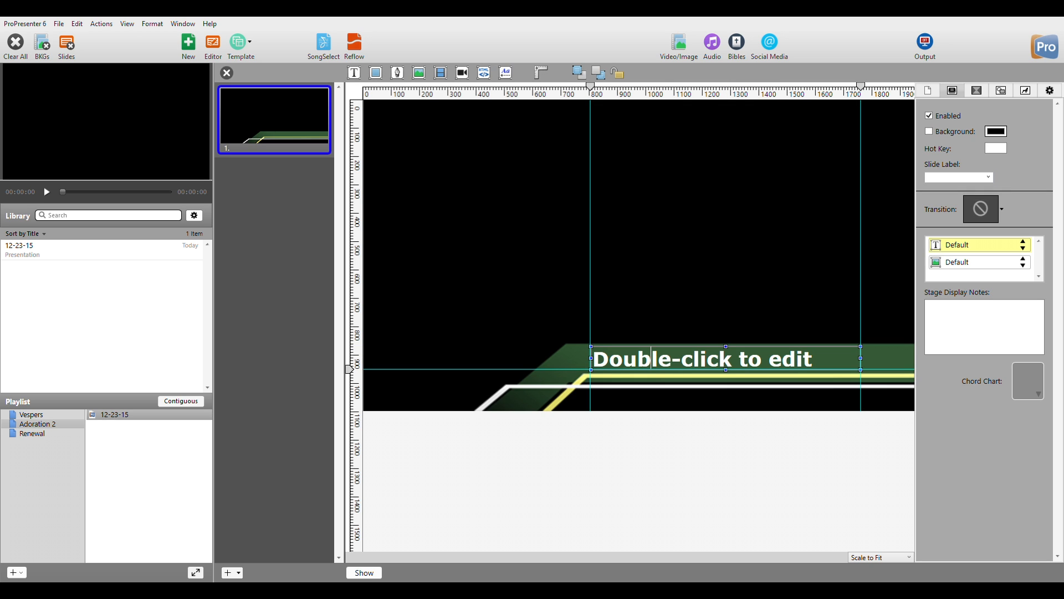
key("ctrl+a")
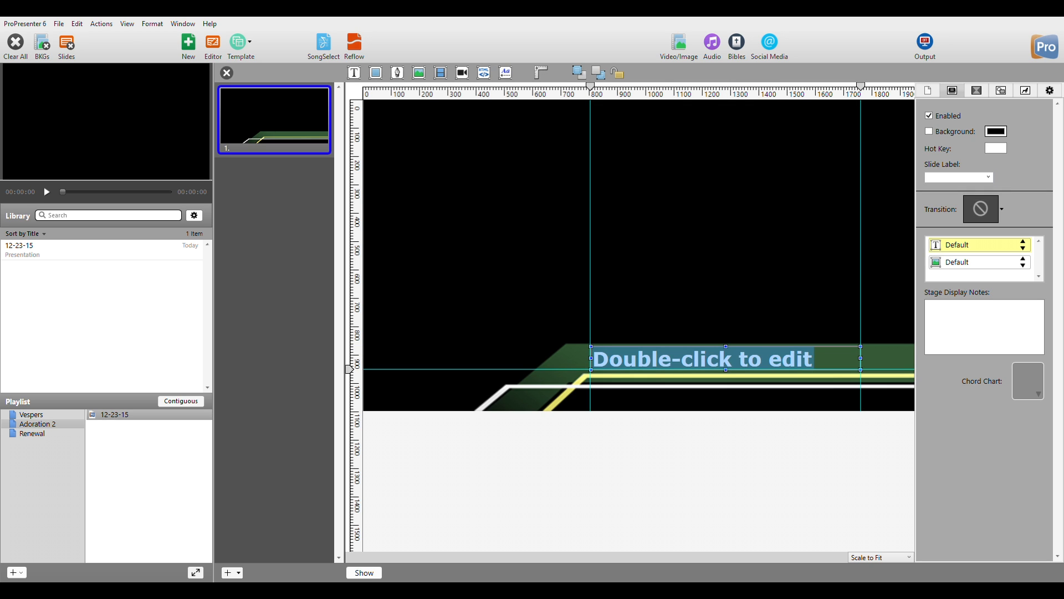
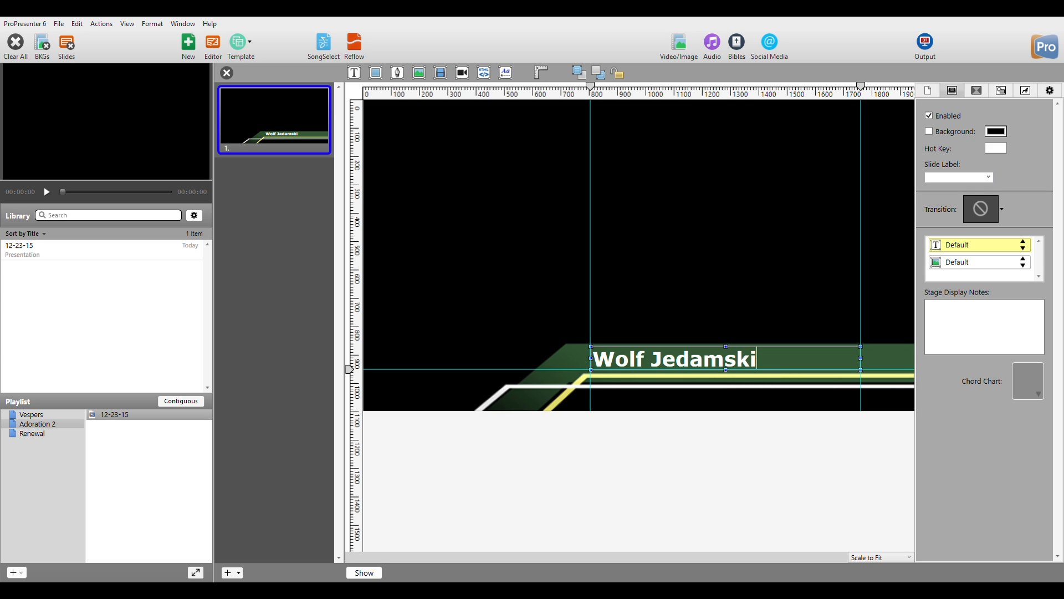
left_click(639, 255)
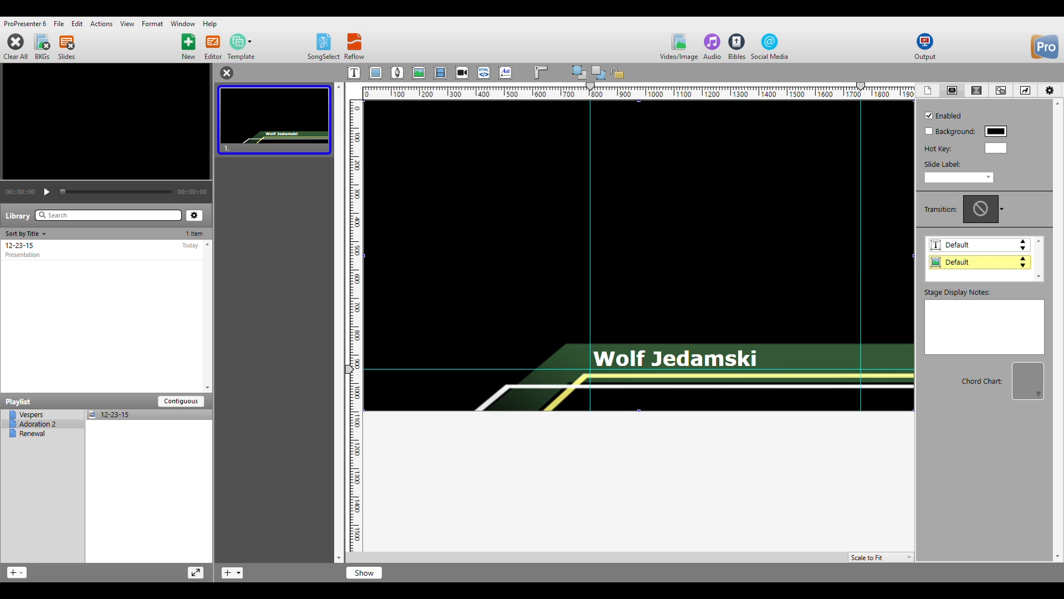
Reselect all of the name text and show its text formatting settings.
double_click(737, 358)
left_click(758, 358)
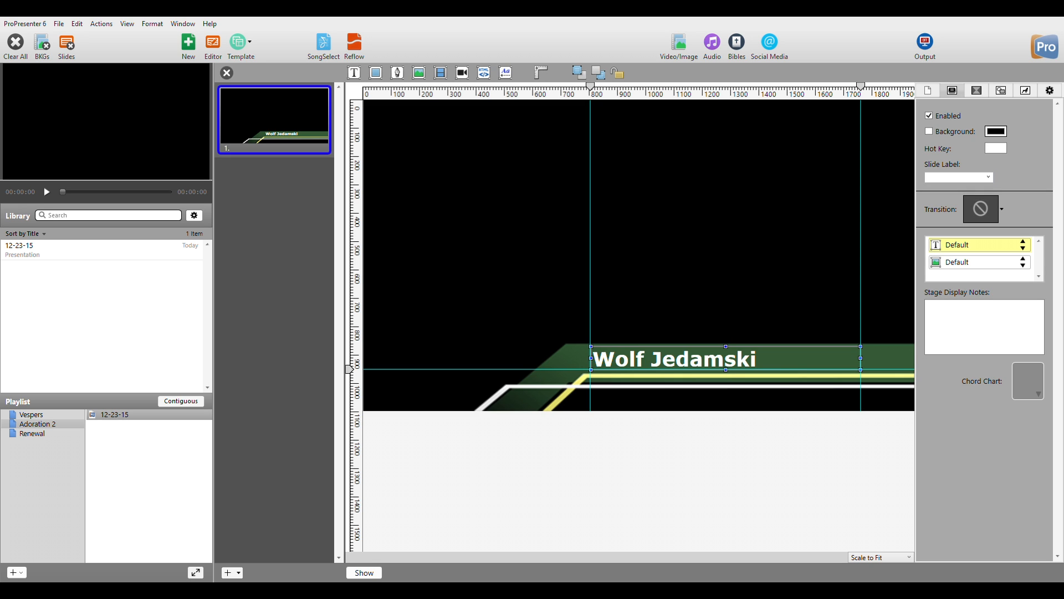
key("ctrl+a")
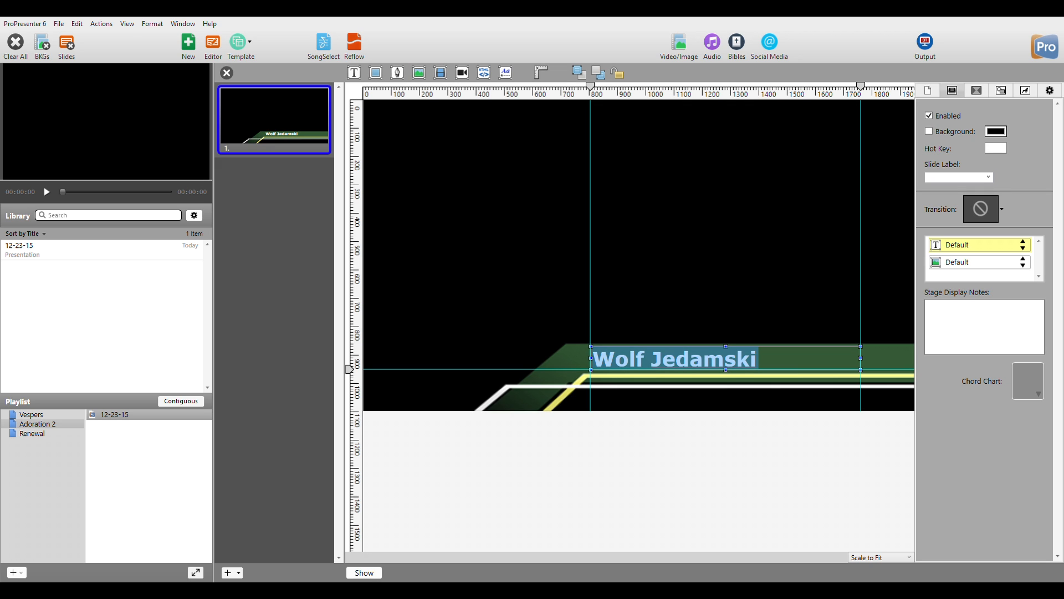
left_click(1025, 91)
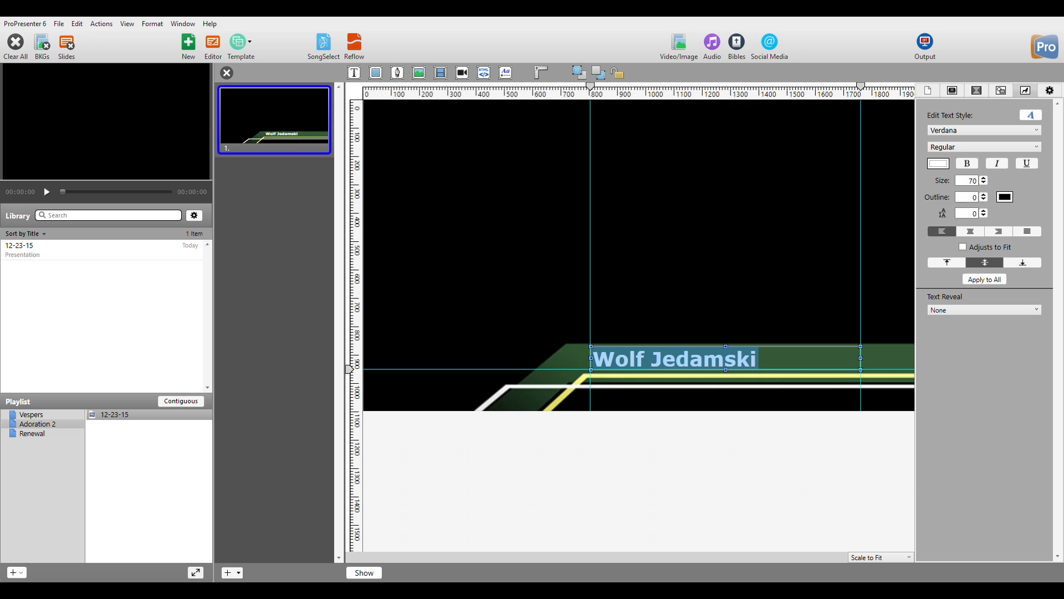
Nudge the font size to 69 and back to 70, then check the Verdana font choice.
key("Down")
key("Up")
double_click(970, 180)
left_click(984, 130)
Deselect the text and add a second lower-third slide.
left_click(665, 277)
left_click(638, 476)
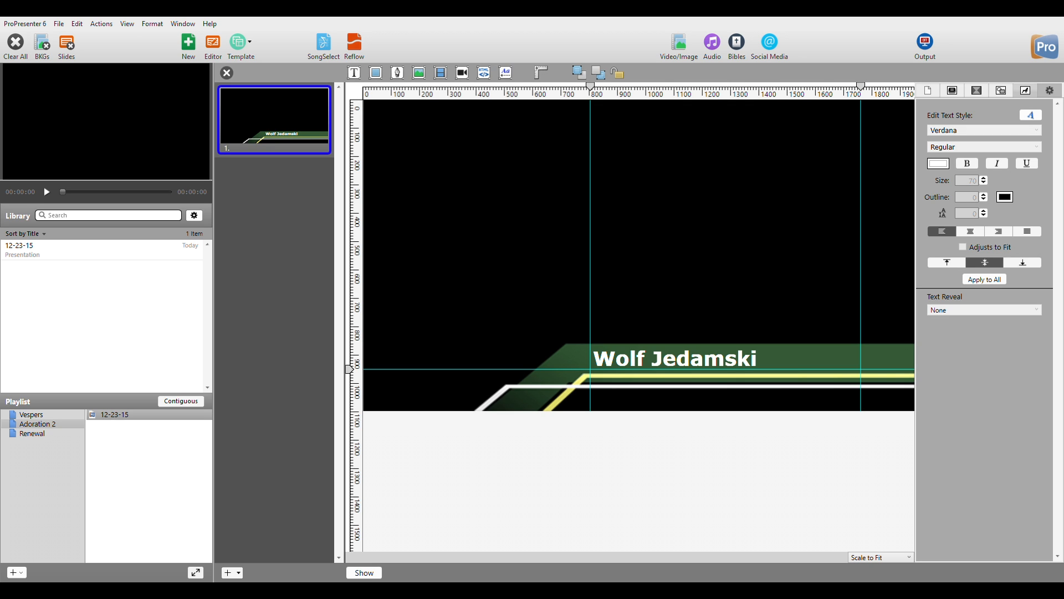
left_click(227, 572)
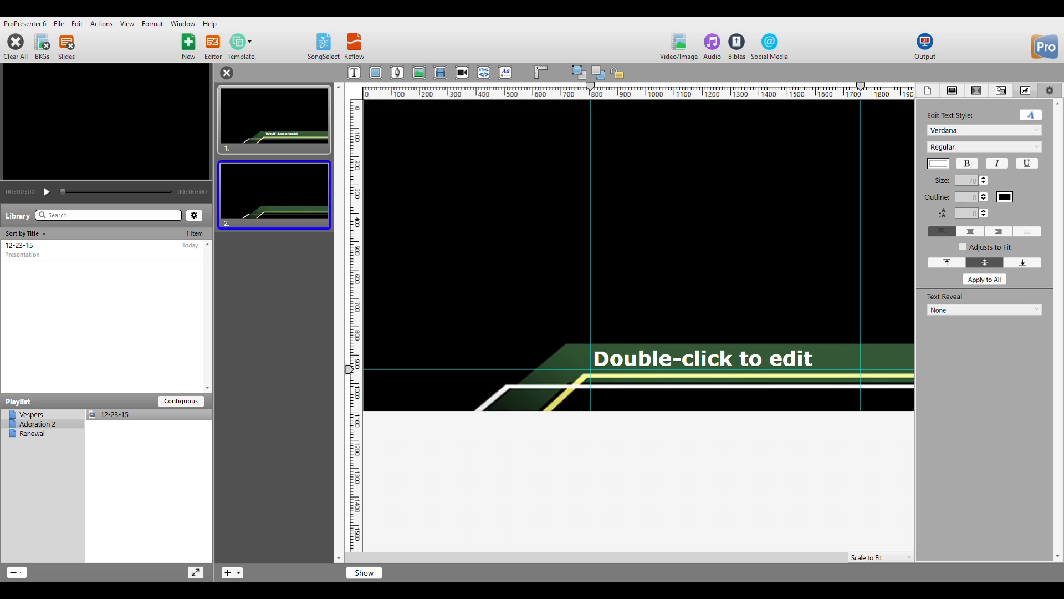
Add slides 3 and 4, and replace slide 2's placeholder with a person's name.
left_click(227, 573)
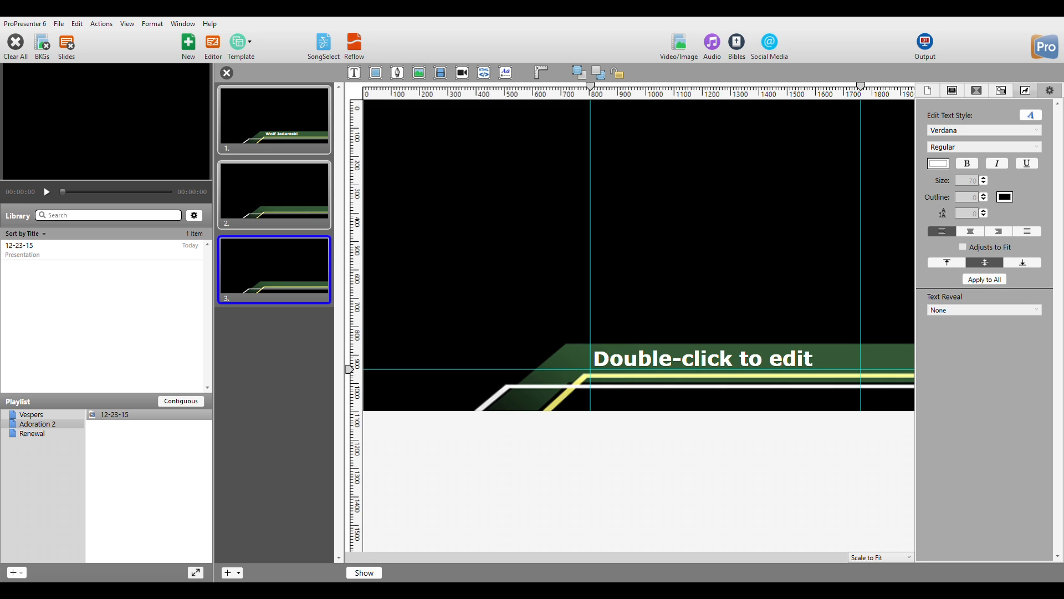
left_click(227, 573)
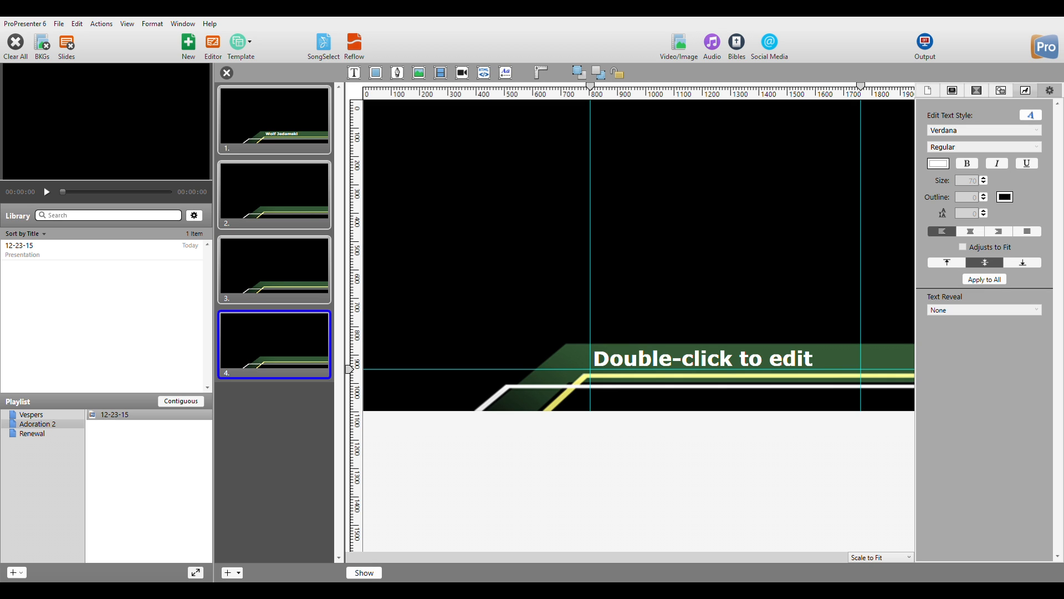
left_click(274, 194)
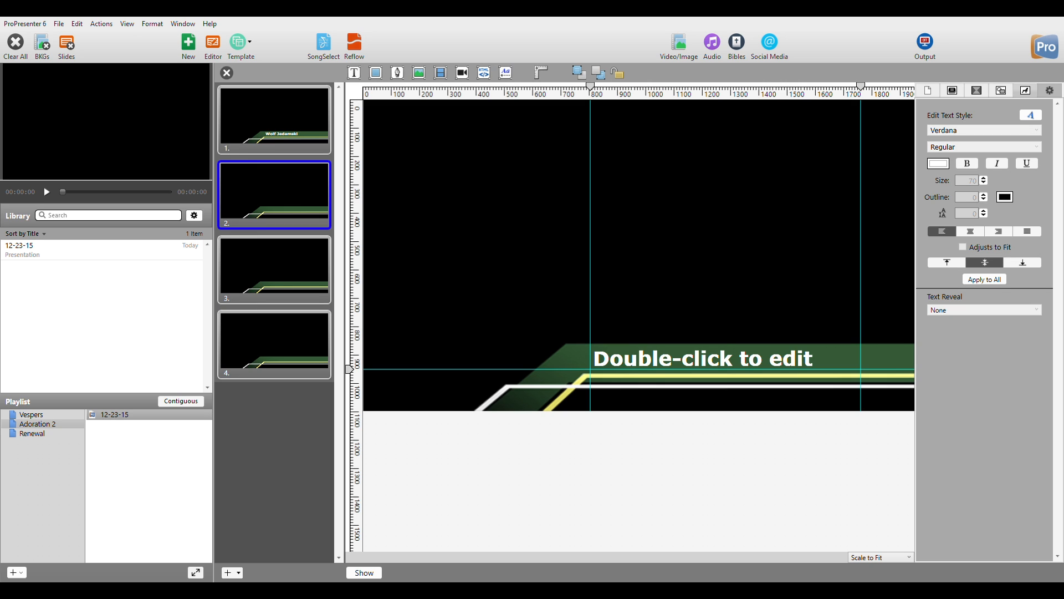
left_click(703, 359)
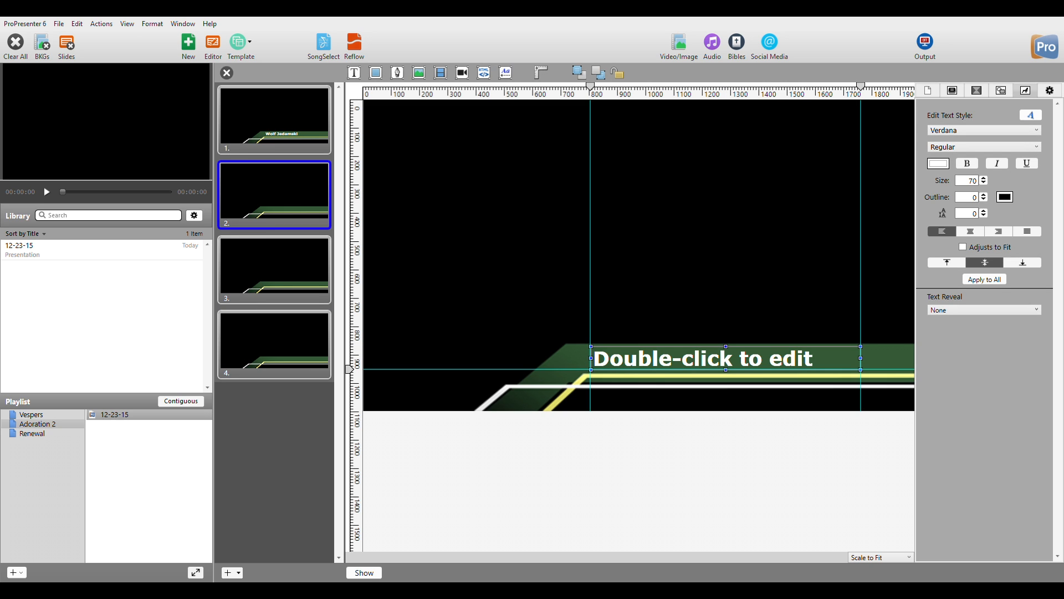
double_click(721, 355)
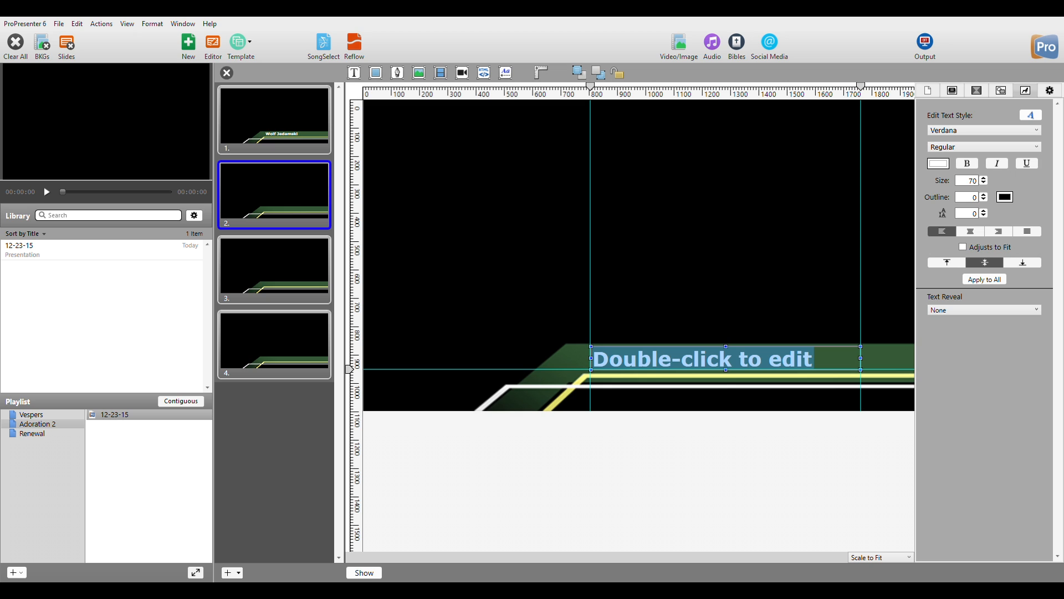
left_click(706, 358)
left_click_drag(814, 359, 597, 356)
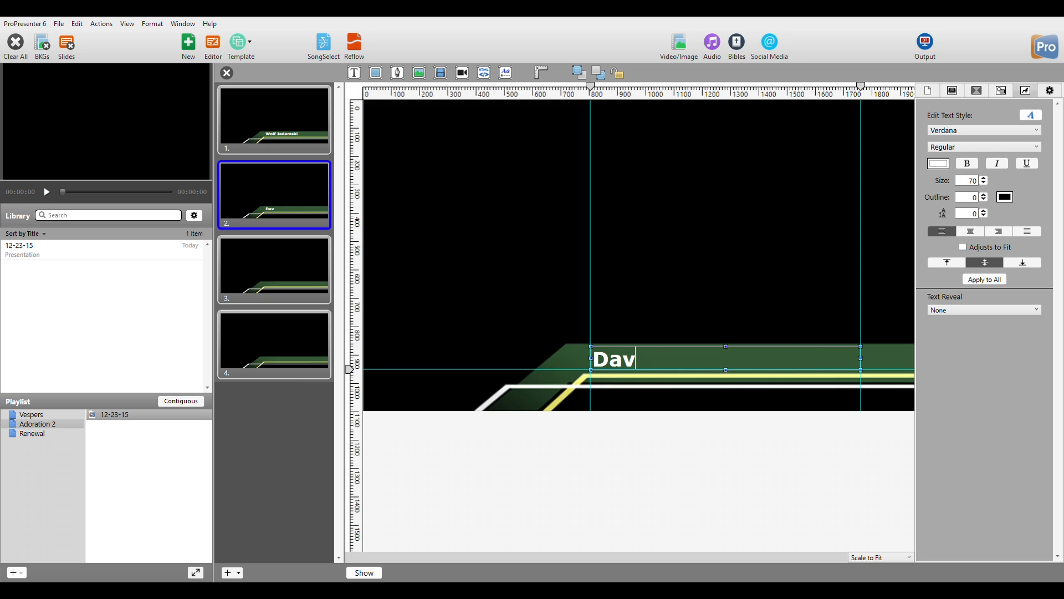
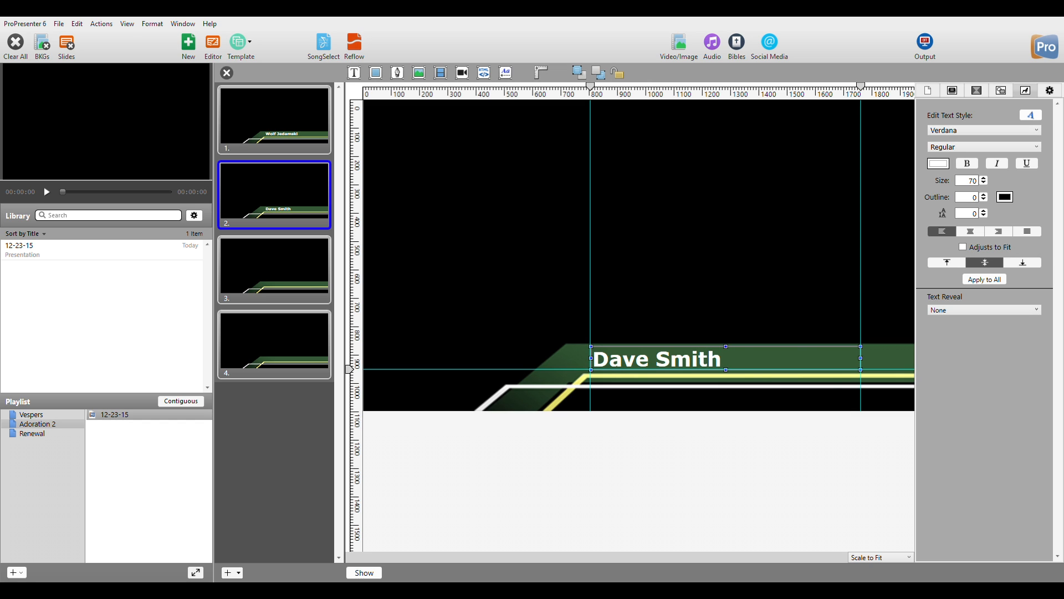
Type a different person's name on slides 3 and 4, fixing a typo on slide 4.
left_click(274, 270)
left_click(704, 358)
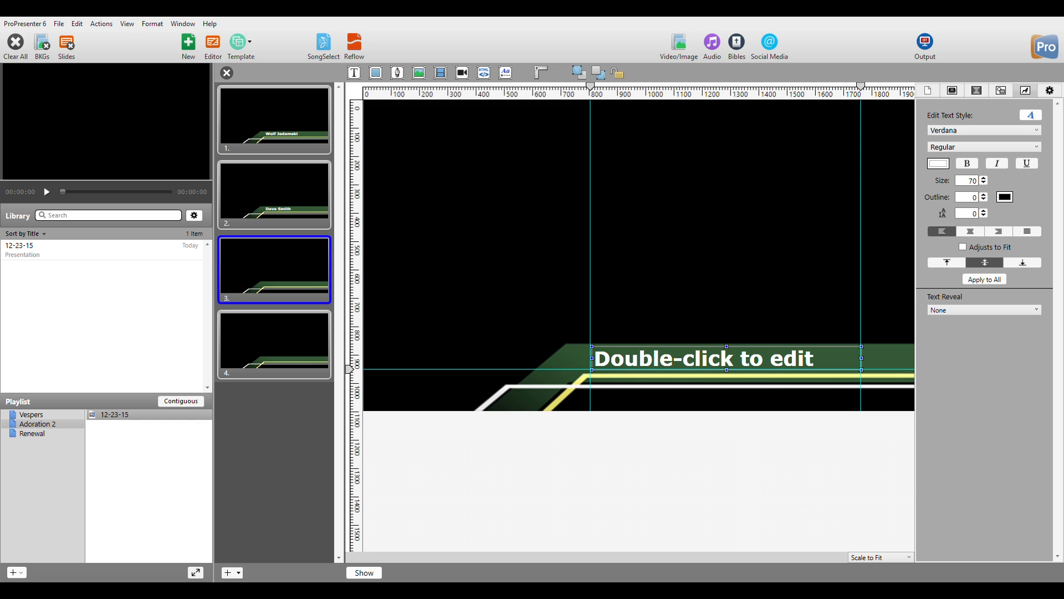
double_click(704, 359)
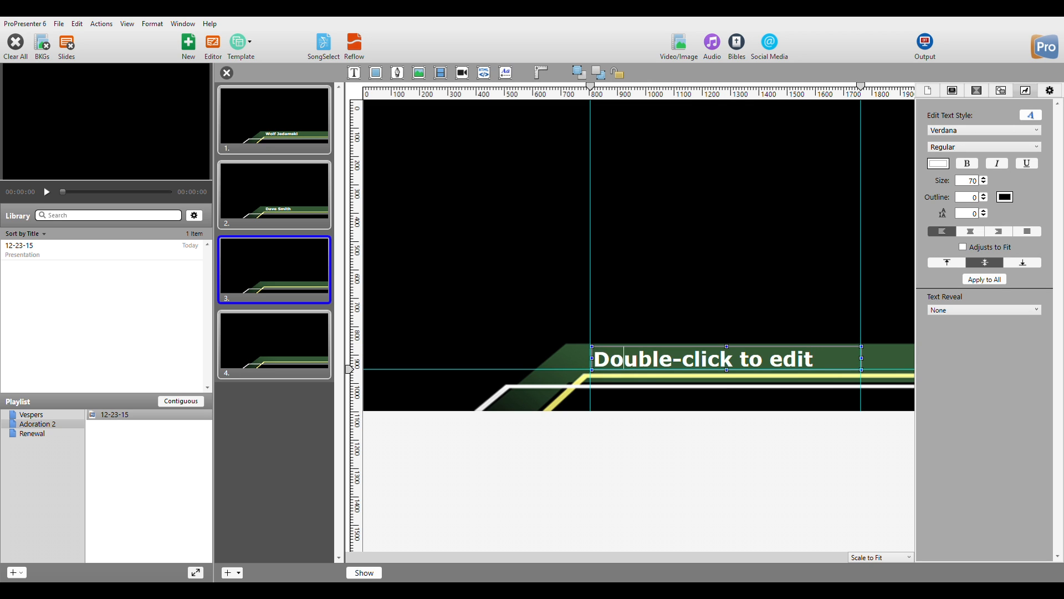
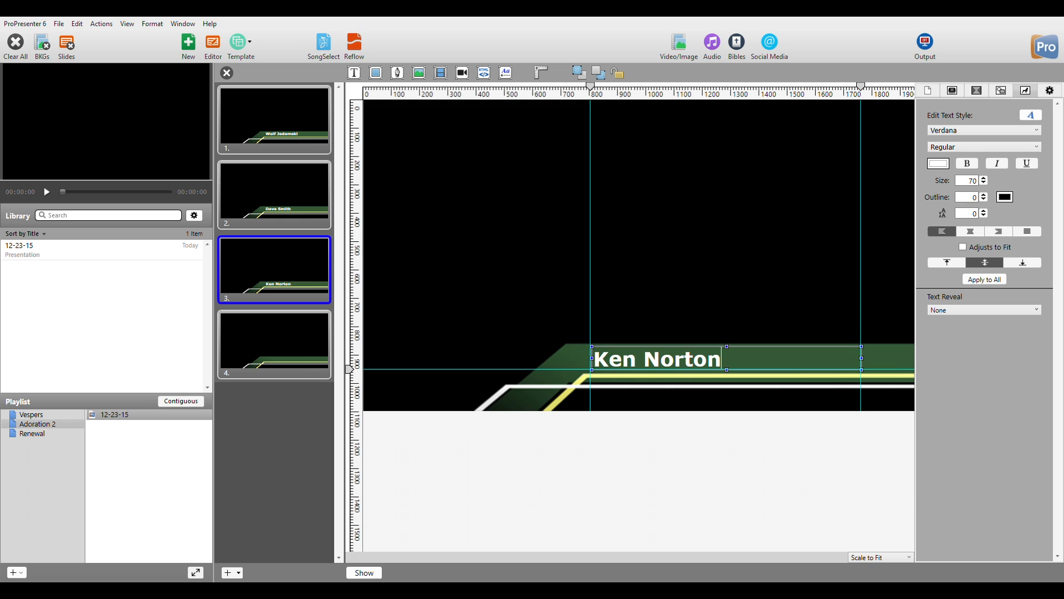
left_click(274, 341)
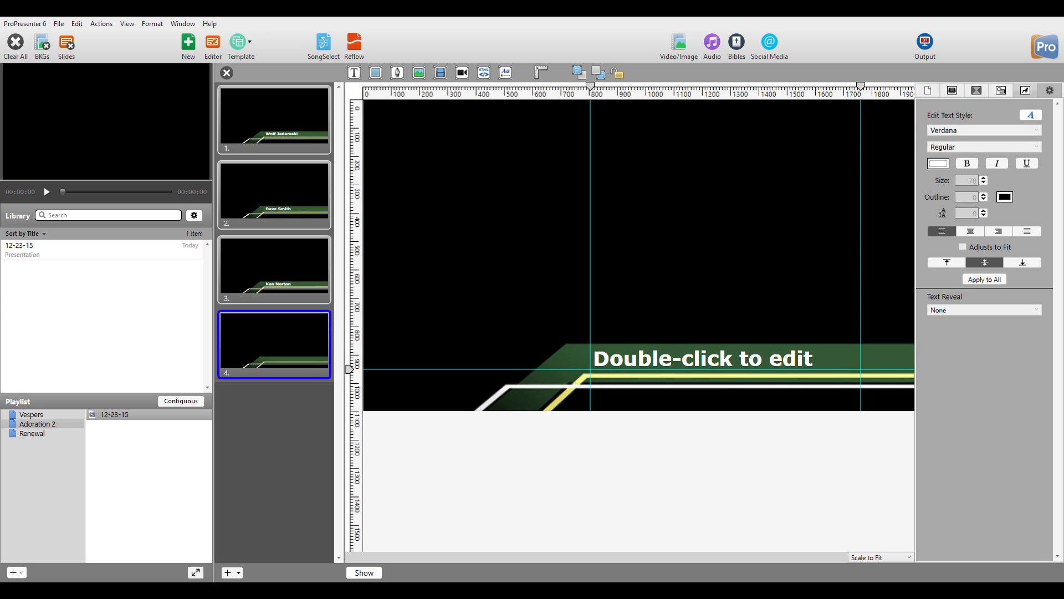
double_click(704, 359)
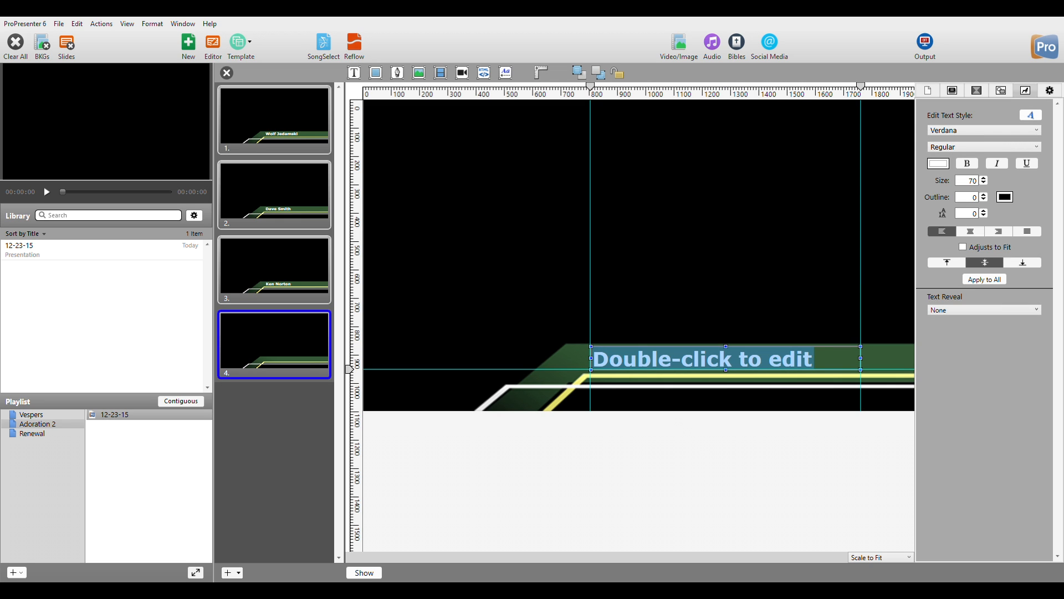
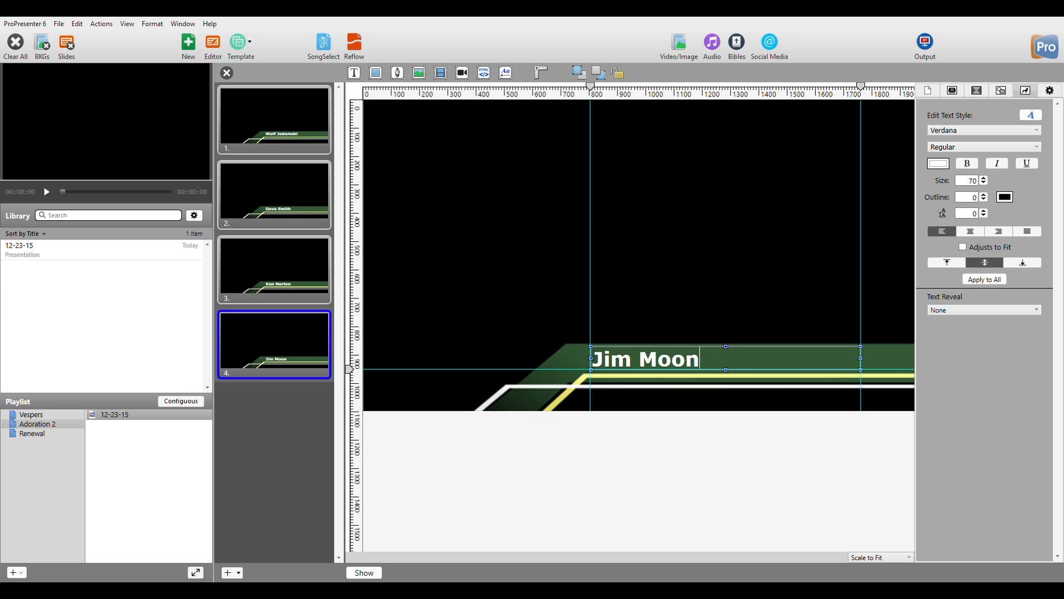
Review the slides, preview slide 3 on output, clear it and close the editor.
left_click(274, 266)
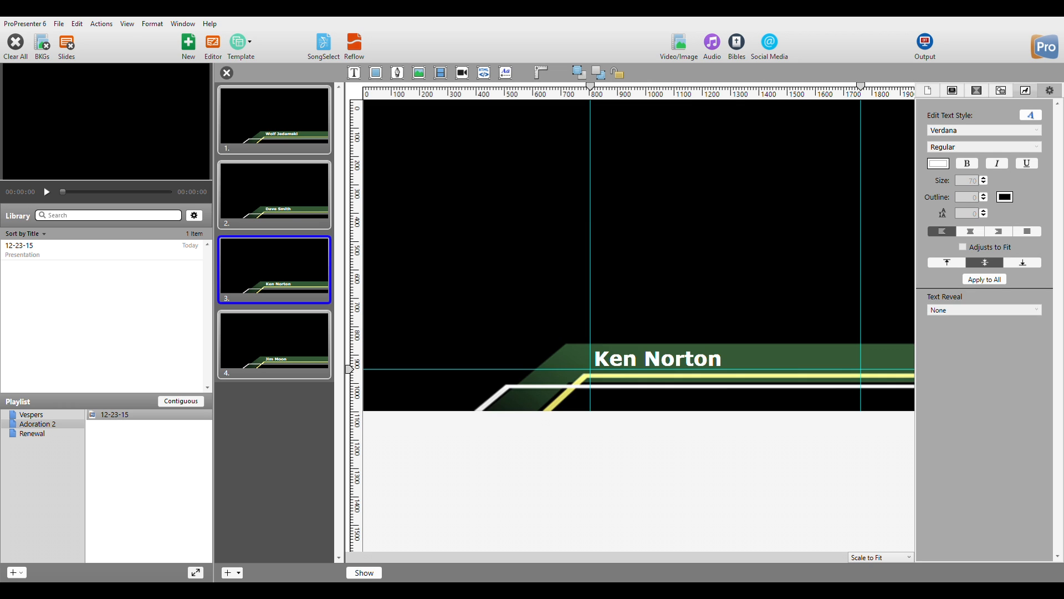
key("Up")
key("Up")
key("Down")
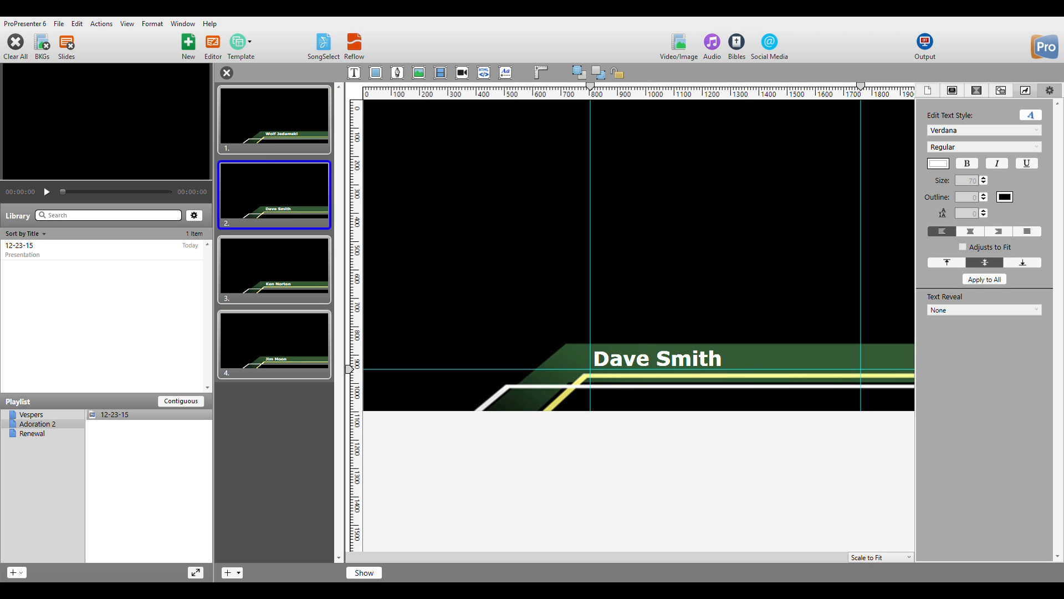
key("Down")
key("Down")
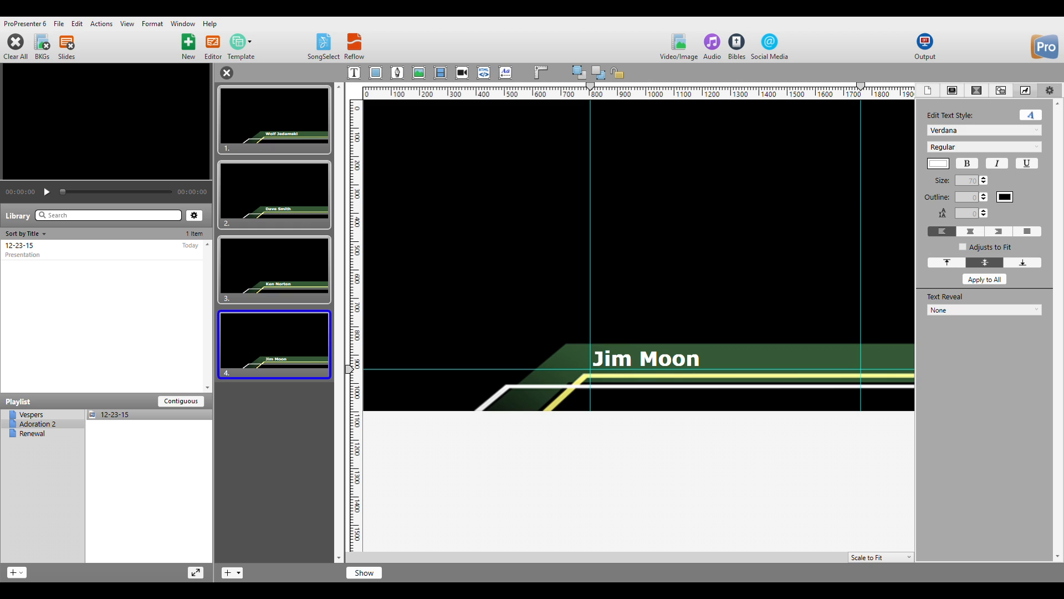
left_click(274, 269)
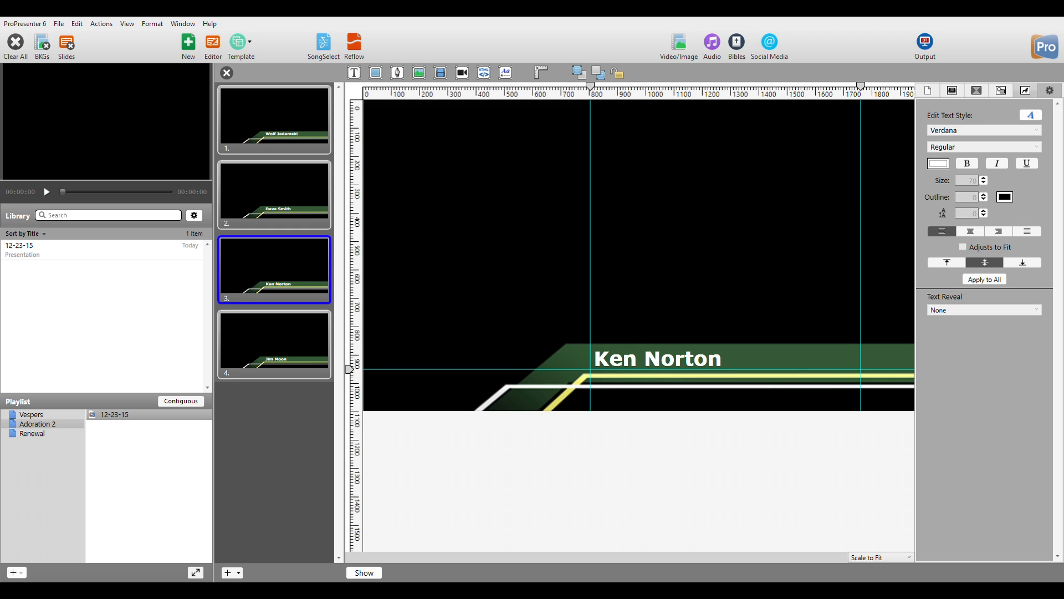
left_click(364, 573)
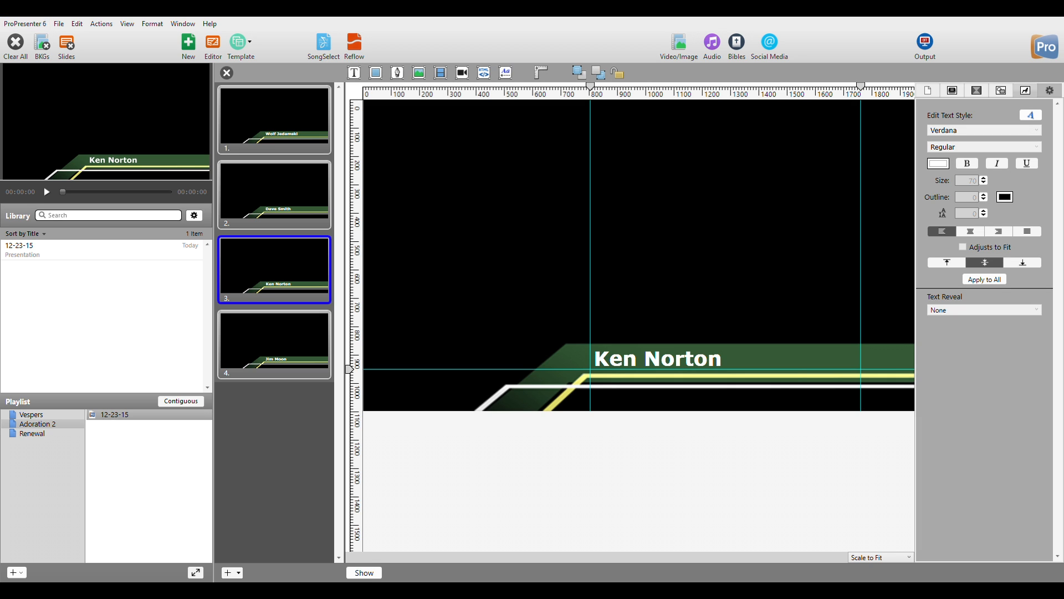
left_click(16, 46)
left_click(226, 73)
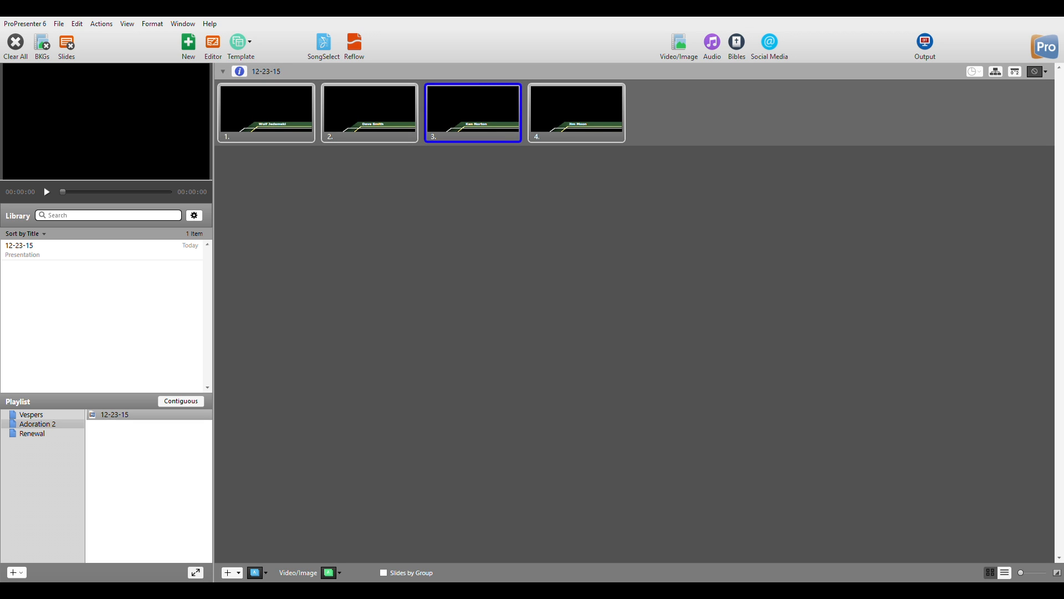
Put slide 2 live and enlarge the slide thumbnails with the size slider.
left_click(370, 114)
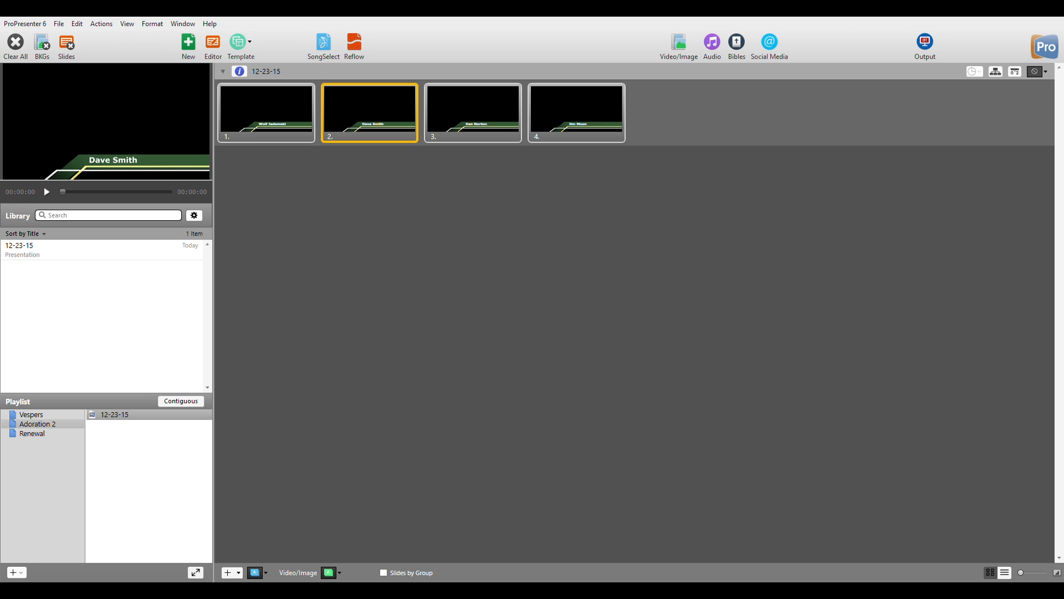
mouse_move(1021, 573)
left_mouse_down()
mouse_move(1047, 573)
mouse_move(1030, 573)
mouse_move(1038, 572)
left_mouse_up()
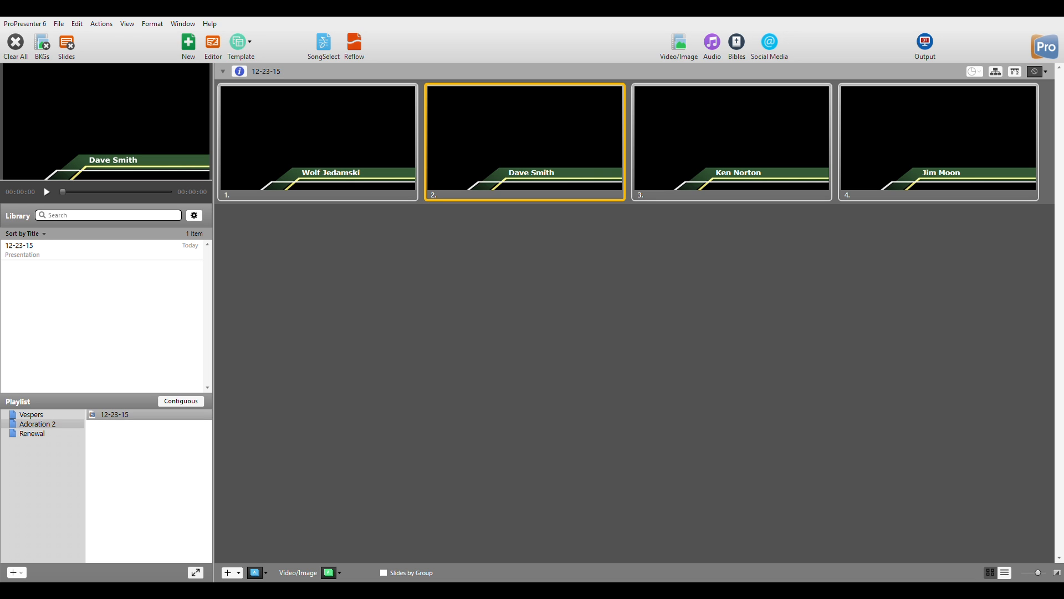
Undo and redo the lower-third template, then add a blank fifth slide.
key("ctrl+z")
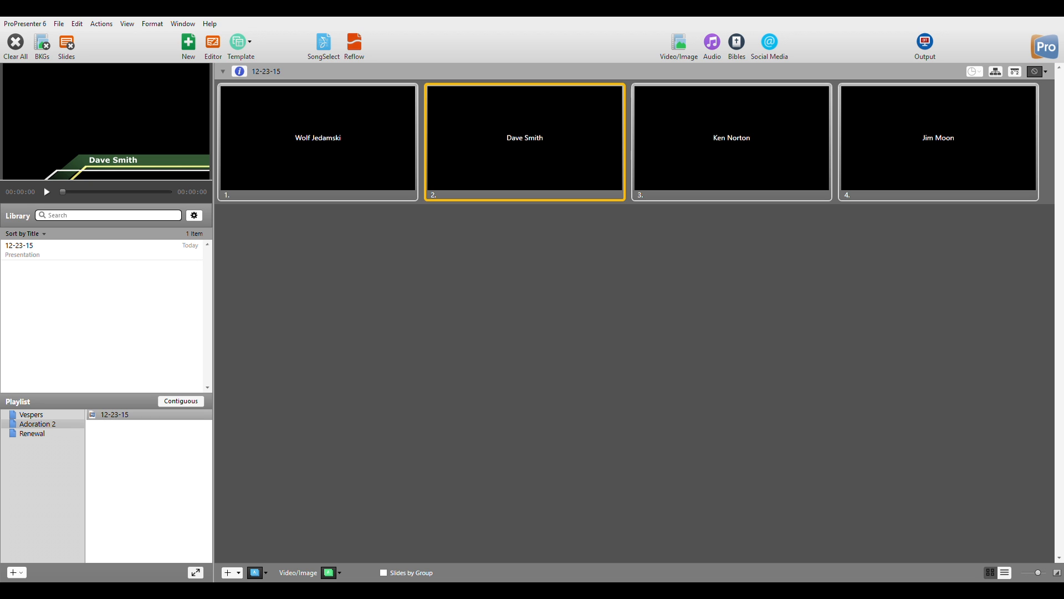
key("ctrl+y")
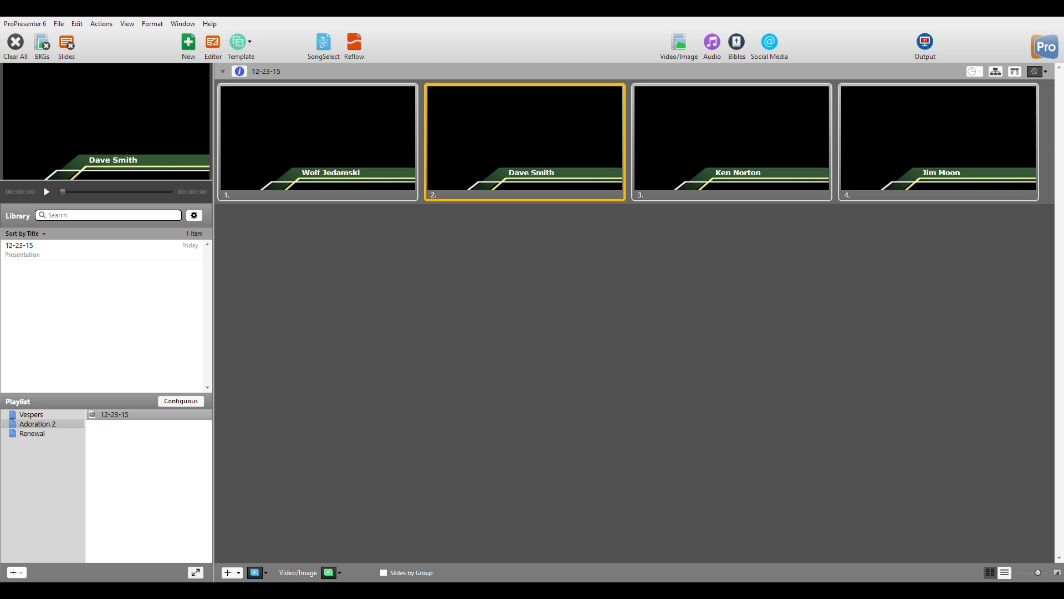
left_click(228, 573)
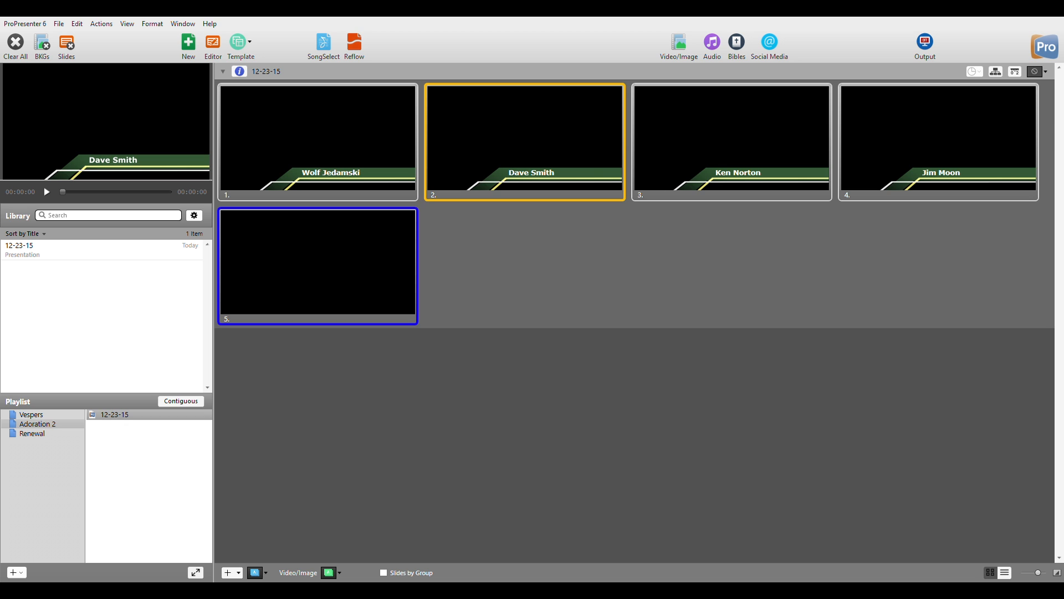
Test the blank fifth slide and the first name slide on the output.
left_click(318, 266)
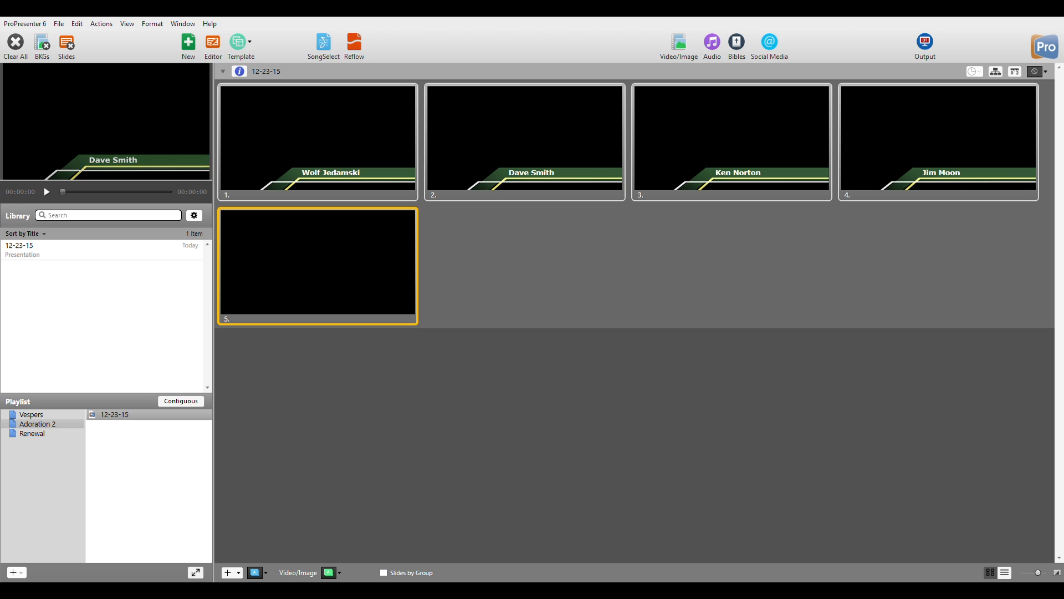
left_click(15, 43)
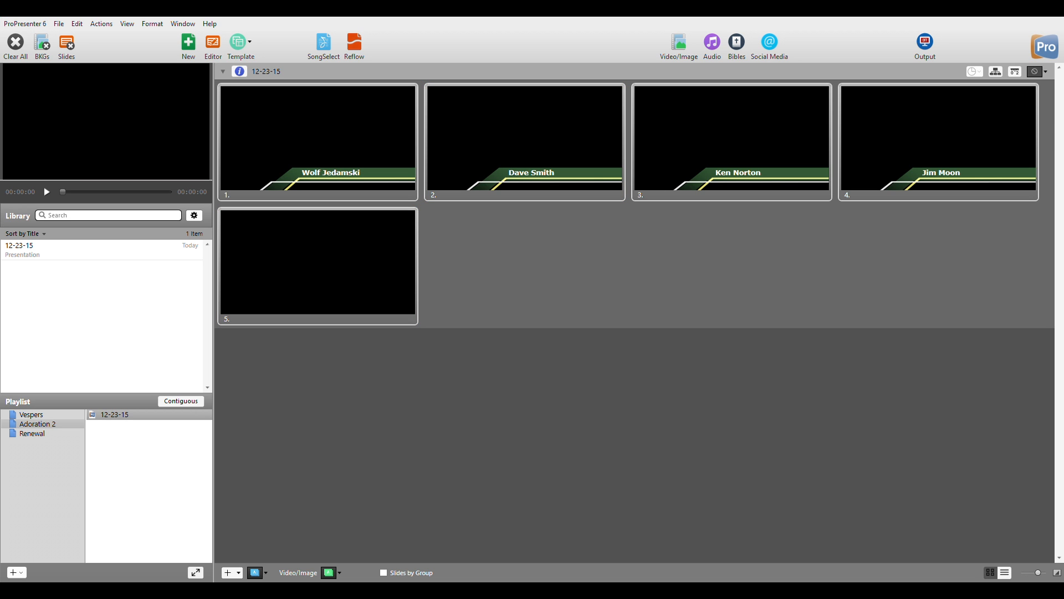
left_click(318, 266)
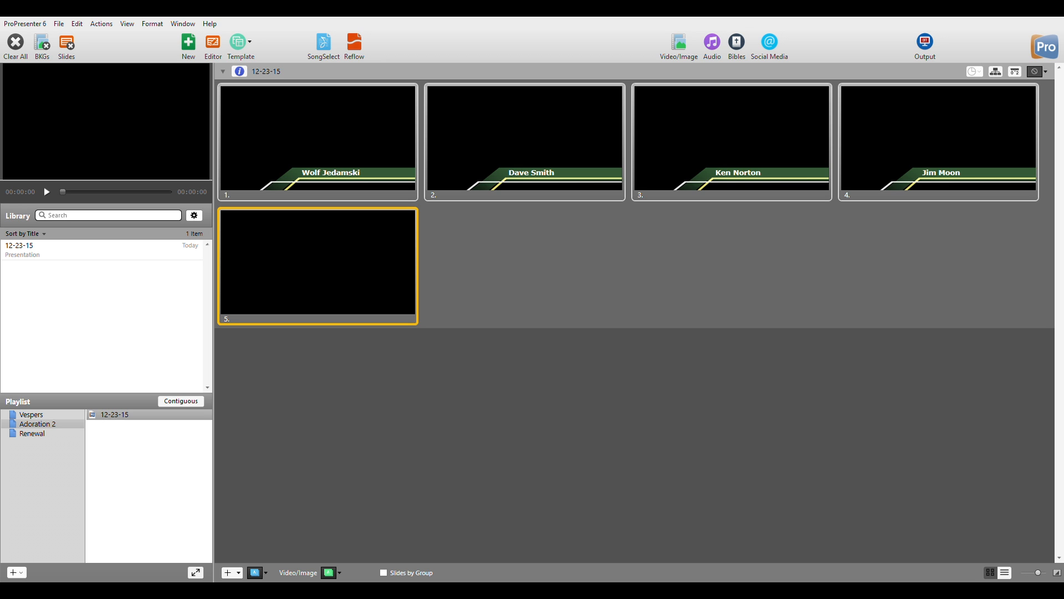
left_click(318, 138)
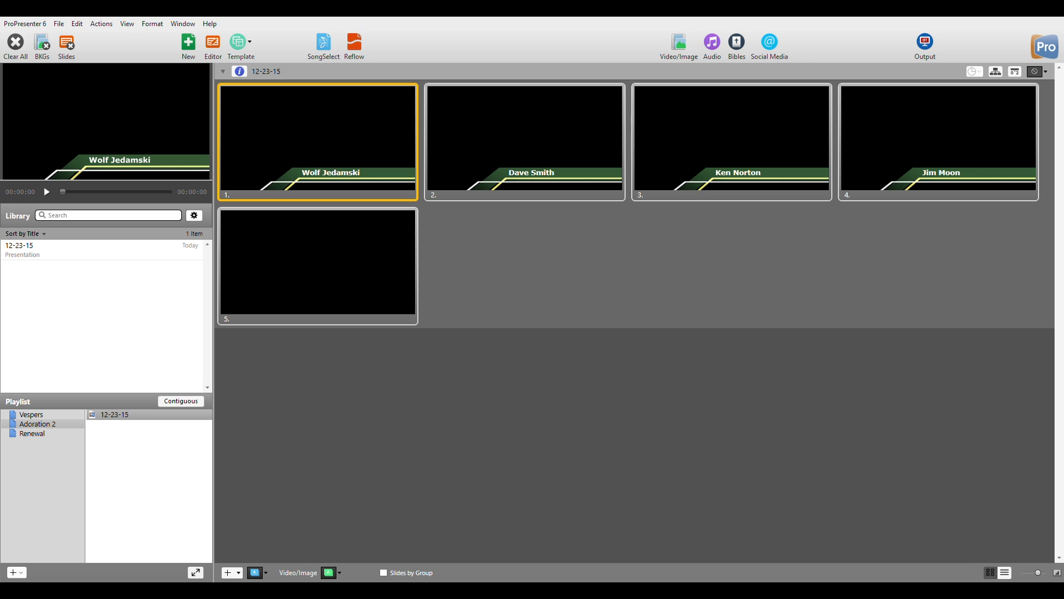
Select the second name slide, clear the output and bring up the Video/Image bin.
left_click(525, 138)
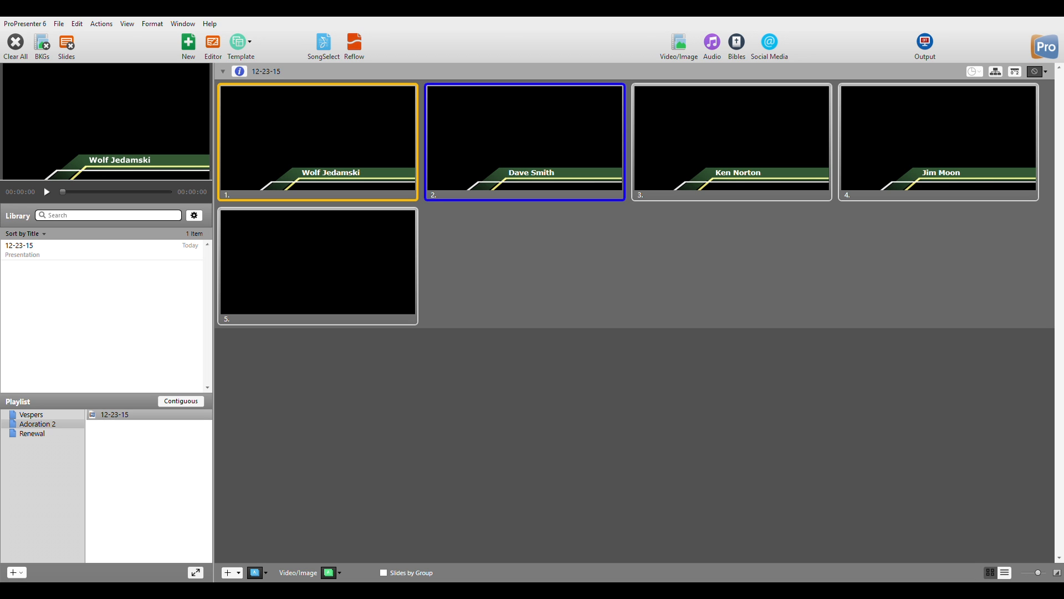
left_click(15, 42)
left_click(525, 139)
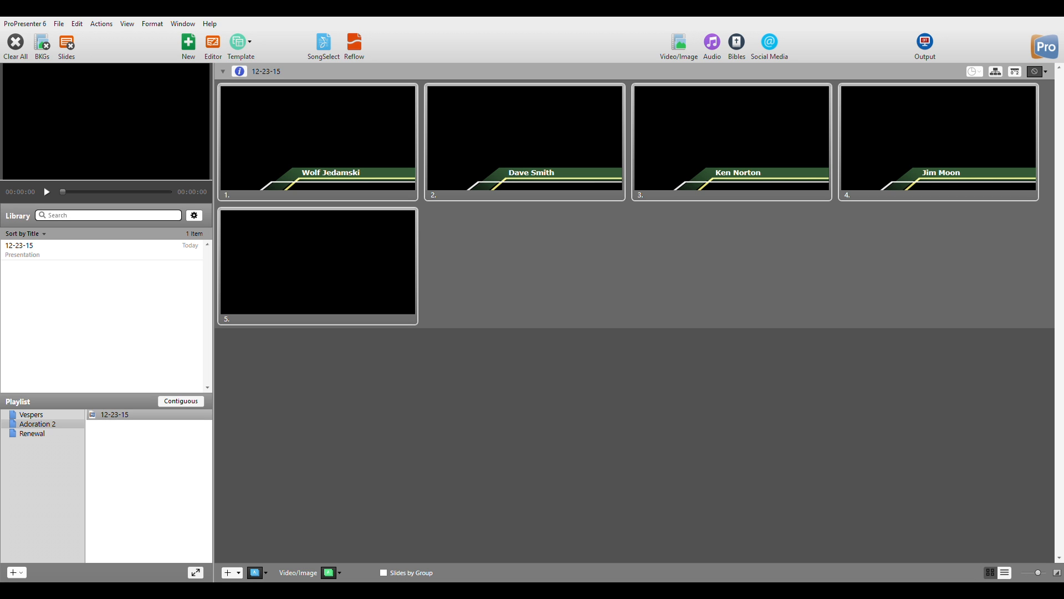
left_click(678, 43)
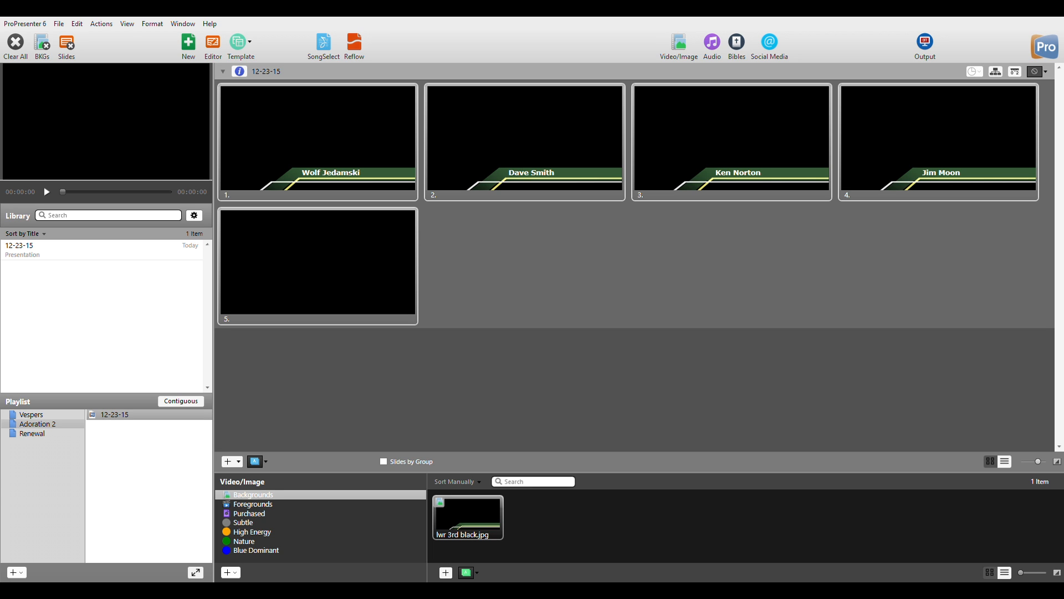
Try lwr 3rd black.jpg live, clear it, enlarge the bin and test dragging it onto slide 5.
left_click(468, 517)
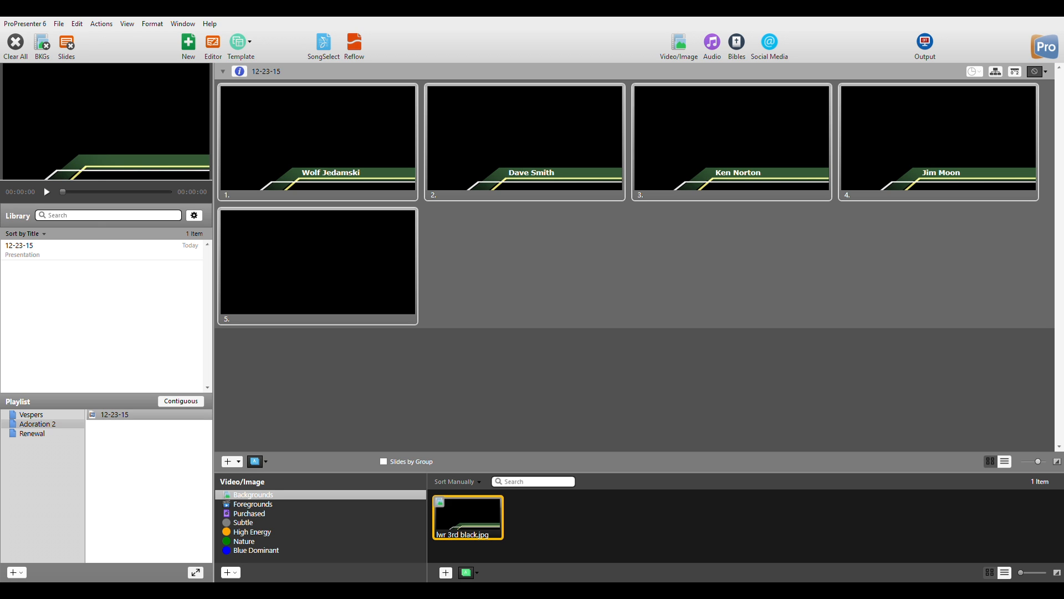
key("F1")
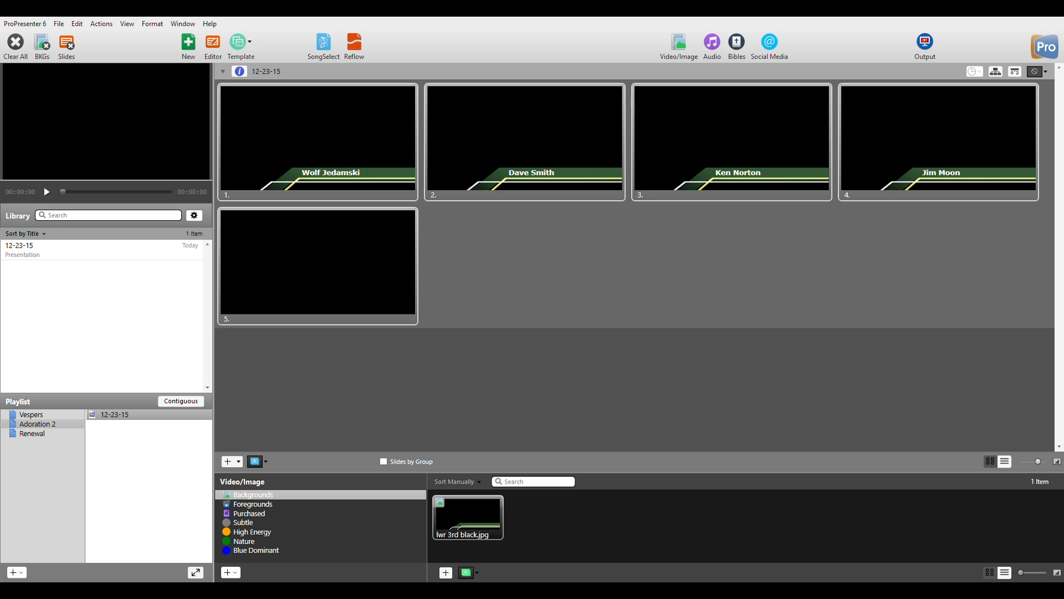
left_click_drag(634, 473, 635, 435)
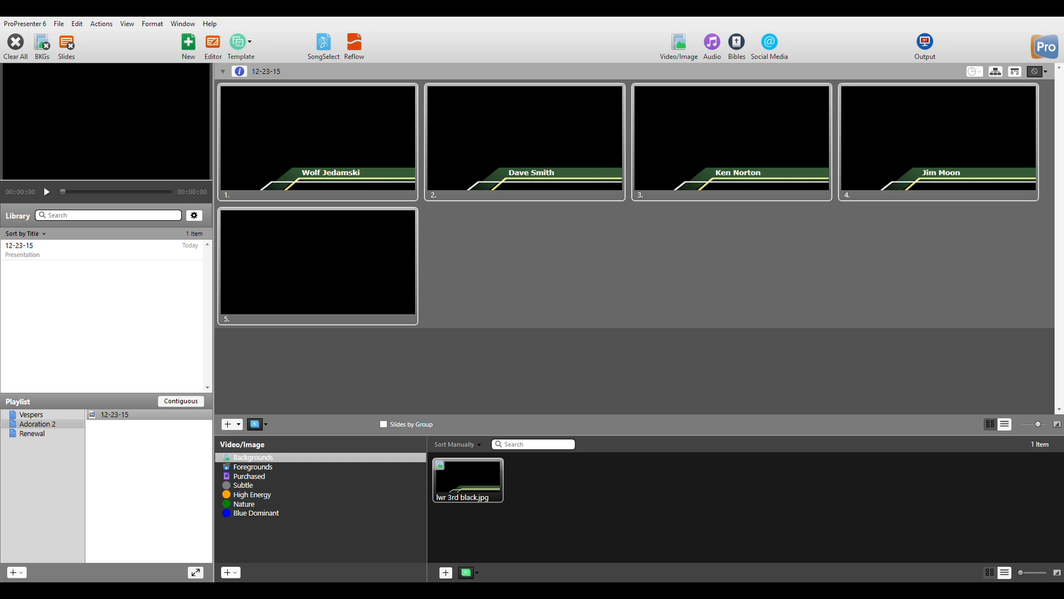
left_click_drag(469, 480, 533, 265)
mouse_move(469, 480)
left_mouse_down()
mouse_move(341, 272)
mouse_move(499, 565)
mouse_move(480, 496)
left_mouse_up()
Browse the Foregrounds and Backgrounds categories, then close the media bin.
left_click(253, 467)
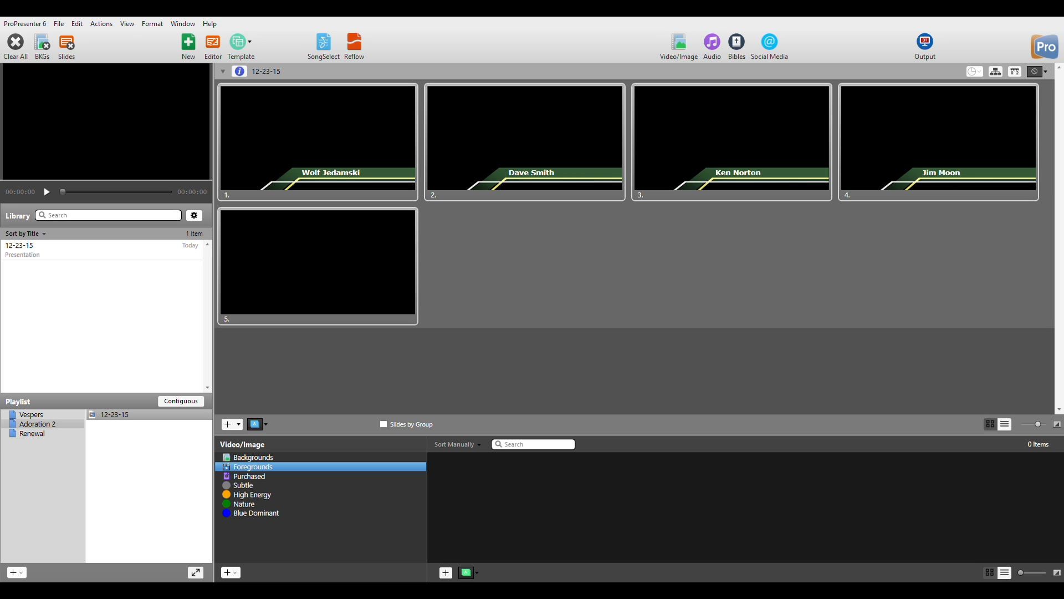
left_click(253, 457)
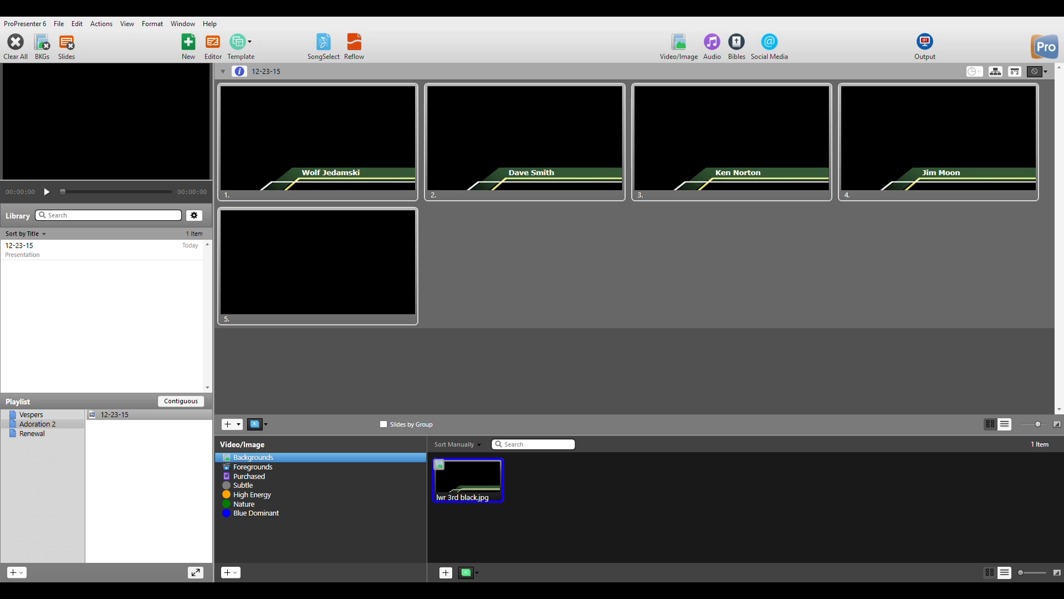
left_click(253, 467)
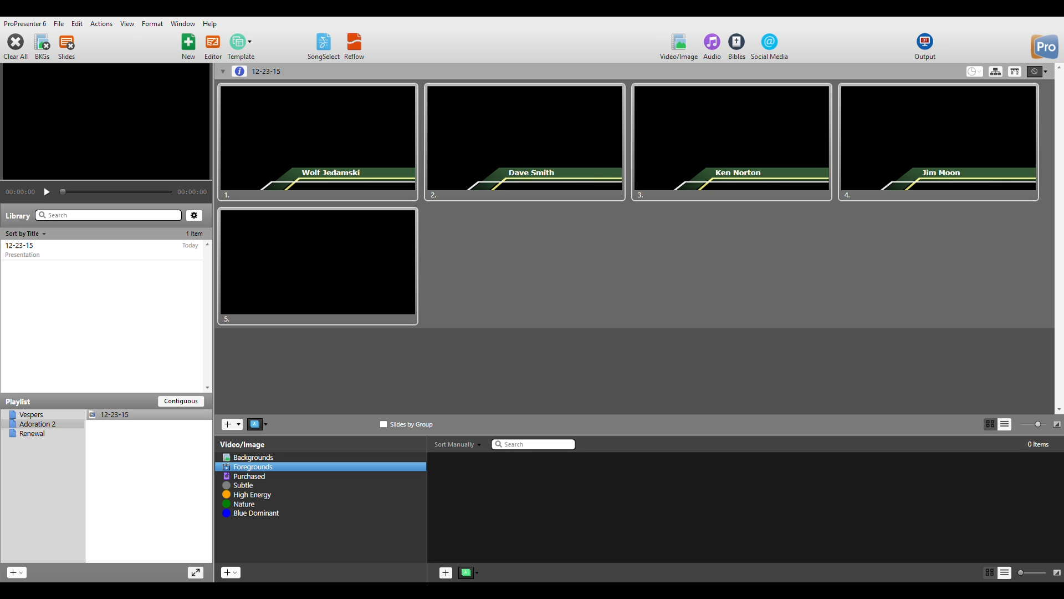
left_click(679, 43)
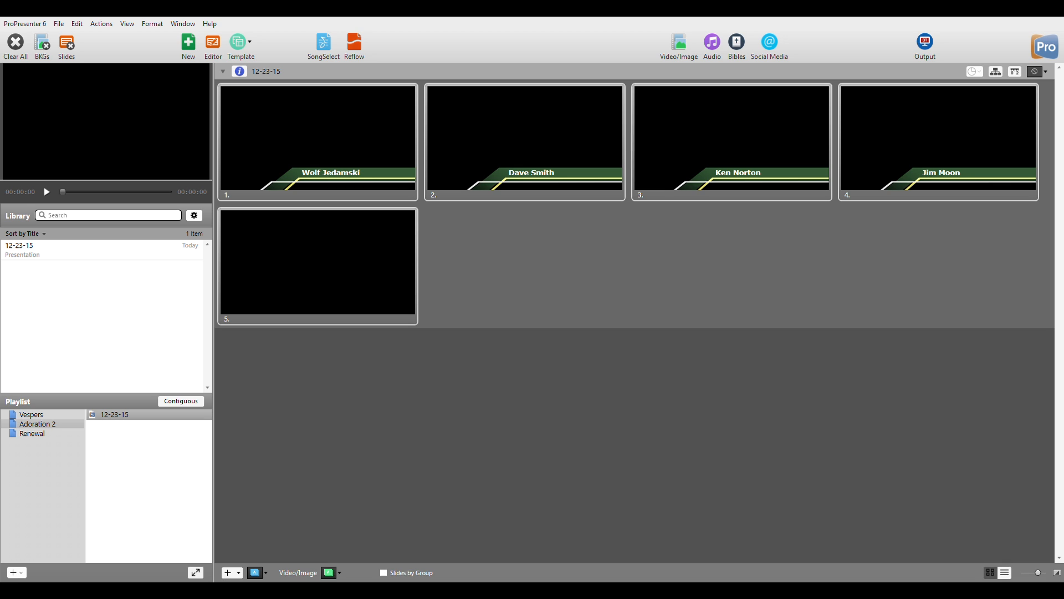
left_click(713, 42)
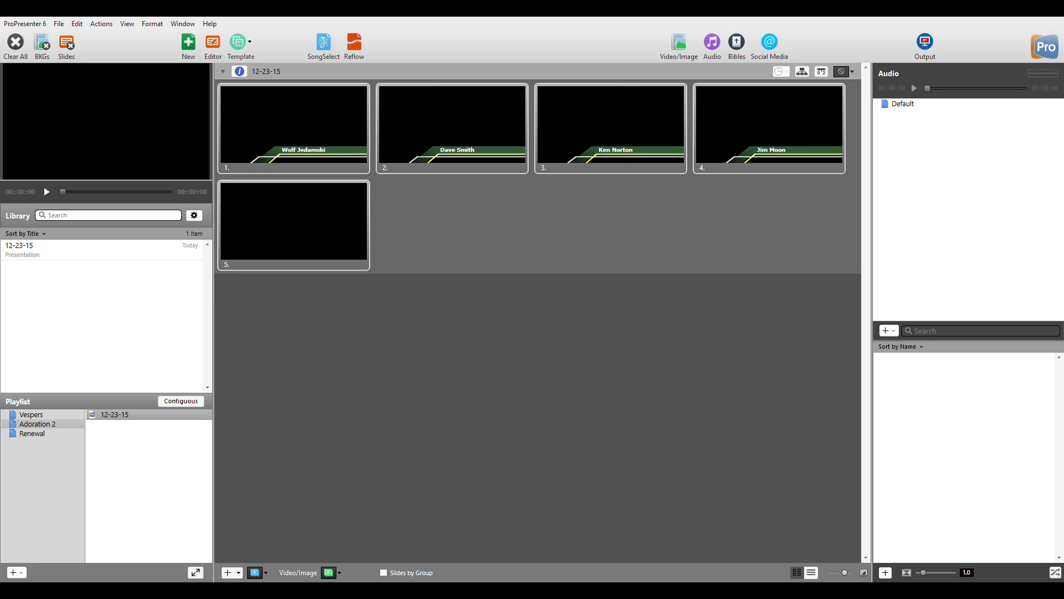
left_click(712, 43)
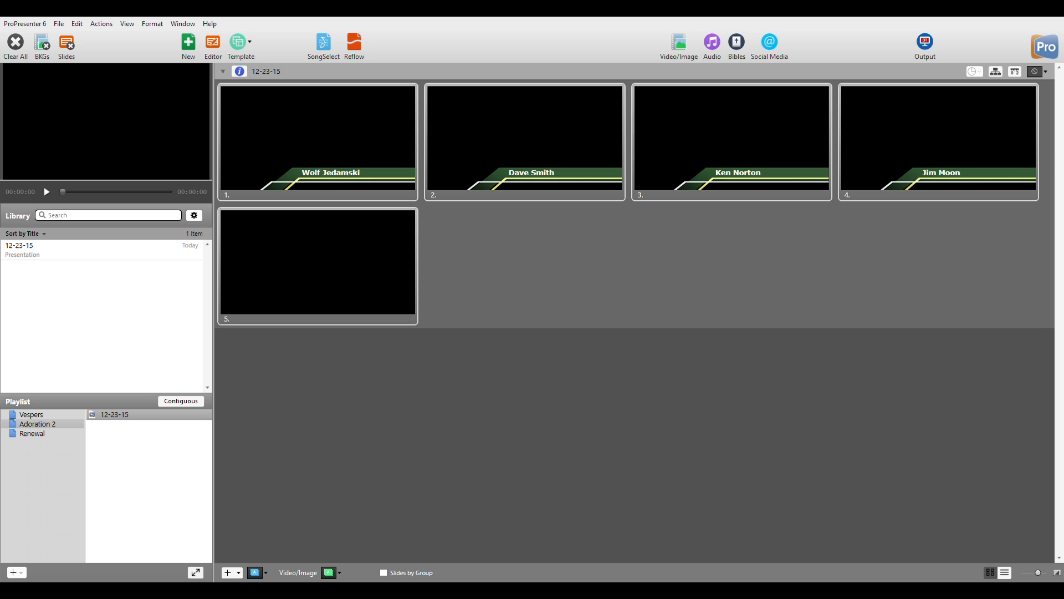
left_click(737, 42)
left_click(213, 42)
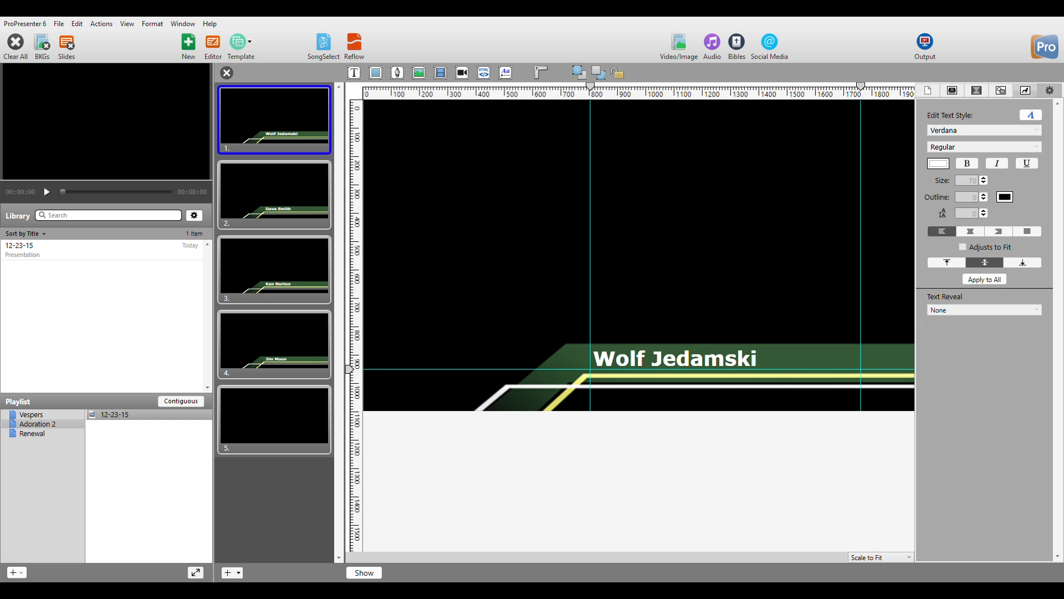
left_click(274, 417)
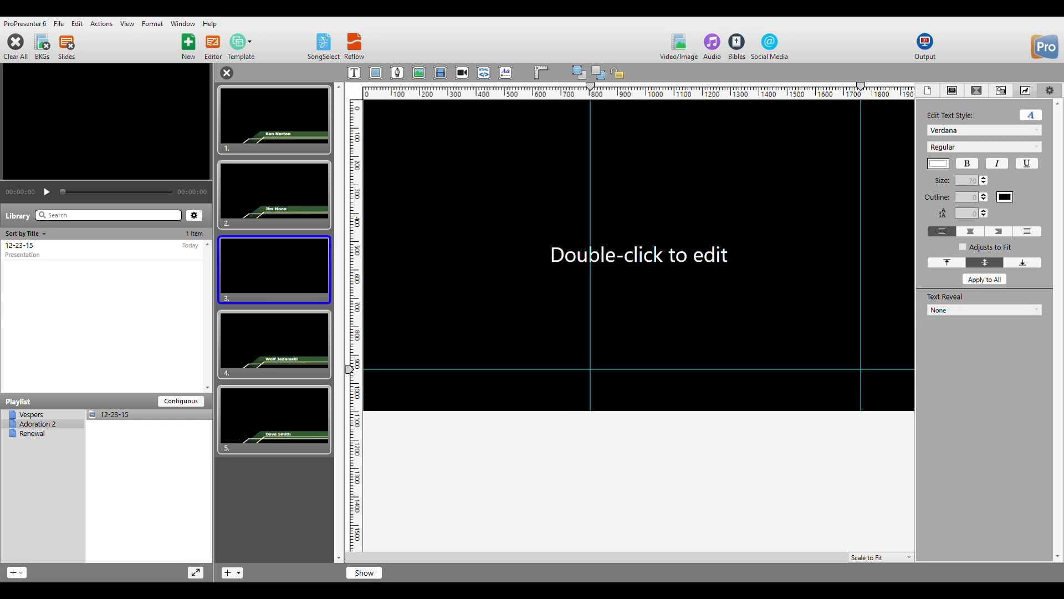
left_click(227, 73)
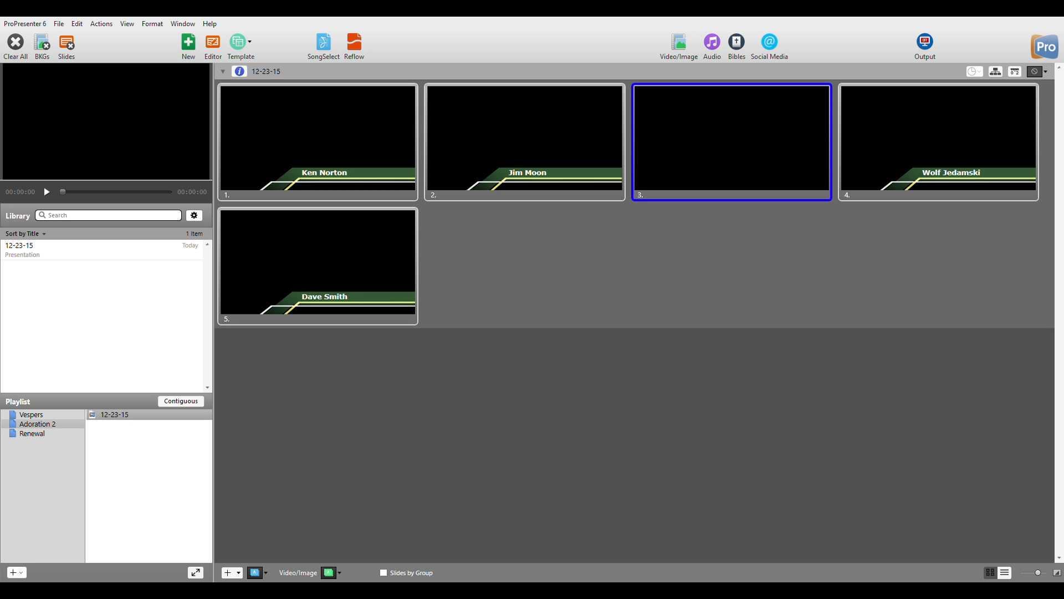
left_click(318, 139)
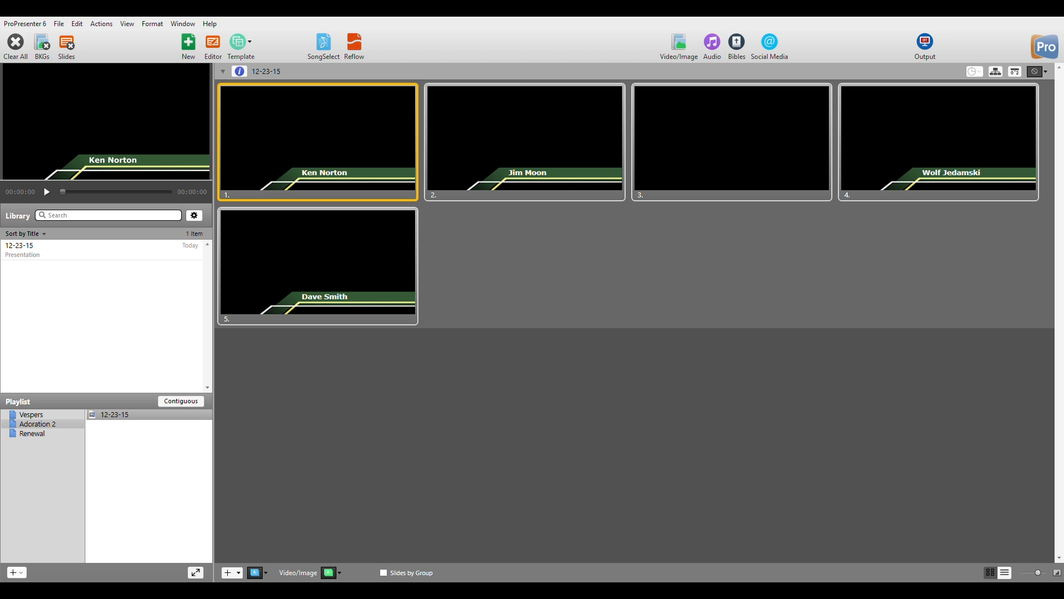
left_click(925, 42)
left_click(925, 43)
left_click(925, 42)
left_click(925, 42)
left_click(925, 42)
left_click(925, 42)
left_click(318, 266)
left_click(318, 142)
left_click(318, 266)
left_click(525, 142)
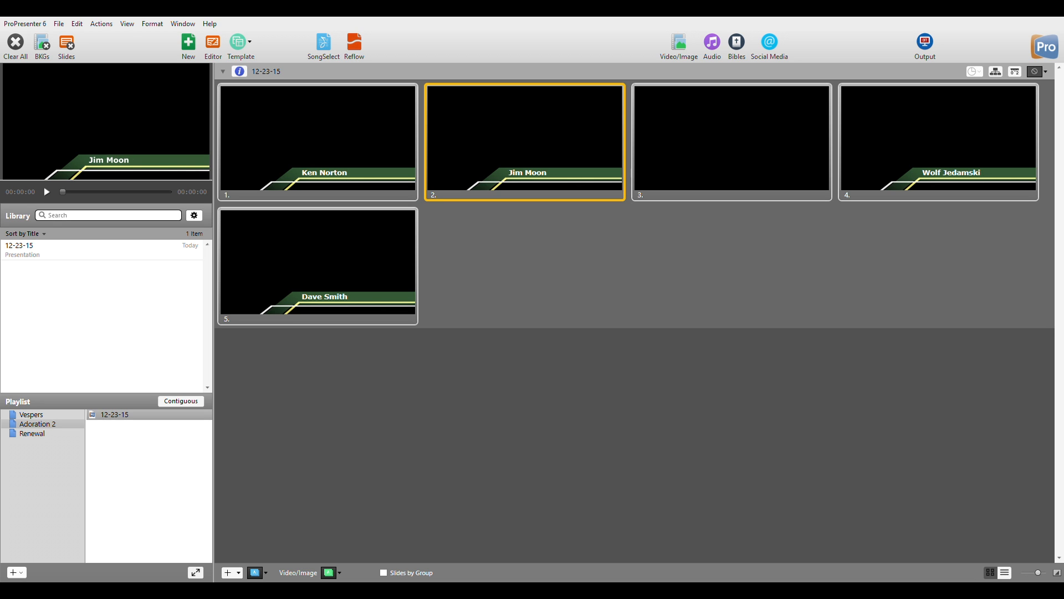
left_click(926, 43)
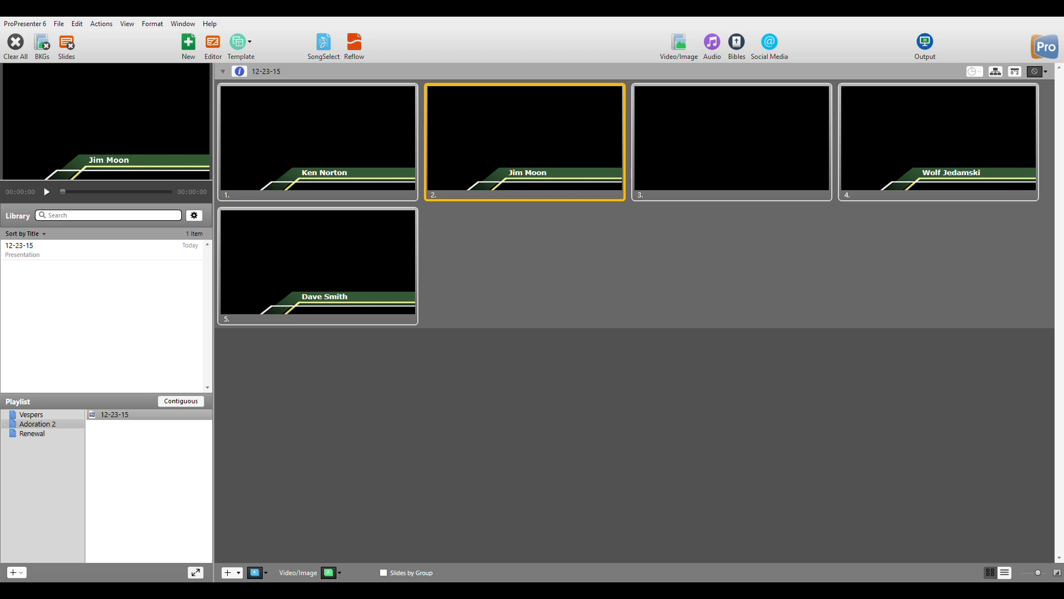